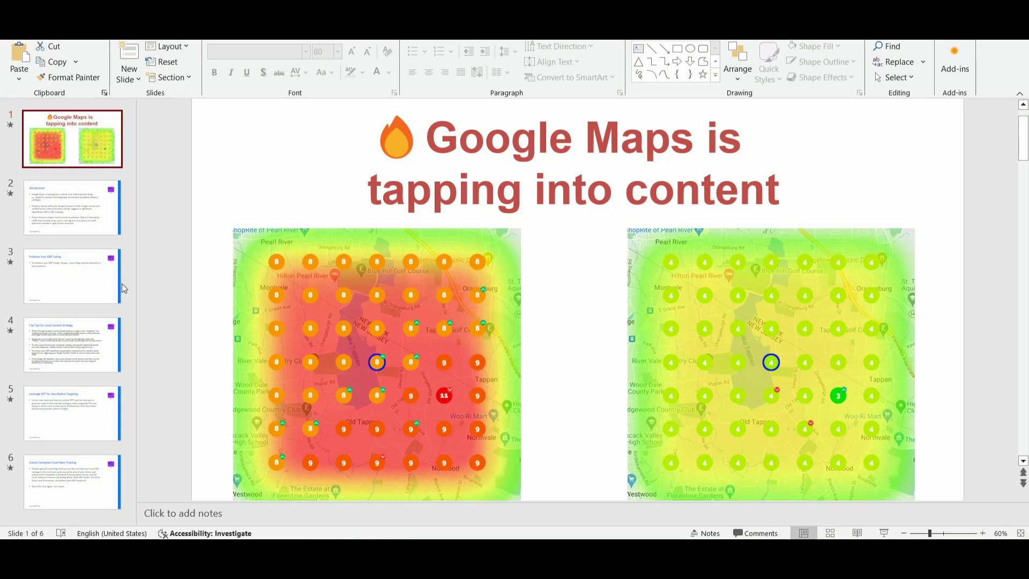
- Bring up slide 2, 'Introduction', on Google Maps drawing on linked website blogs
{"action": "left_click", "coordinate": [75, 208]}
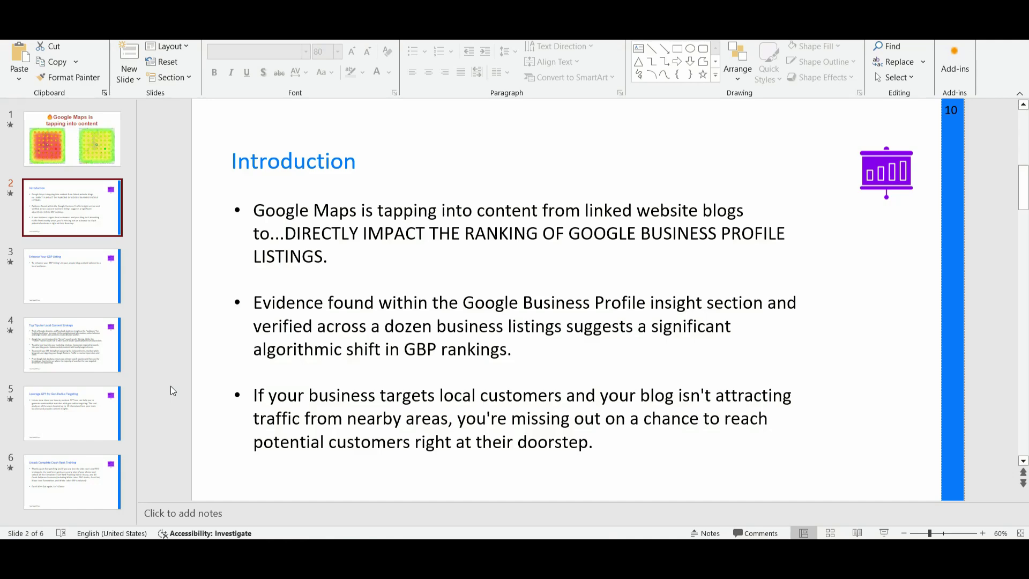
{"action": "left_click", "coordinate": [108, 143]}
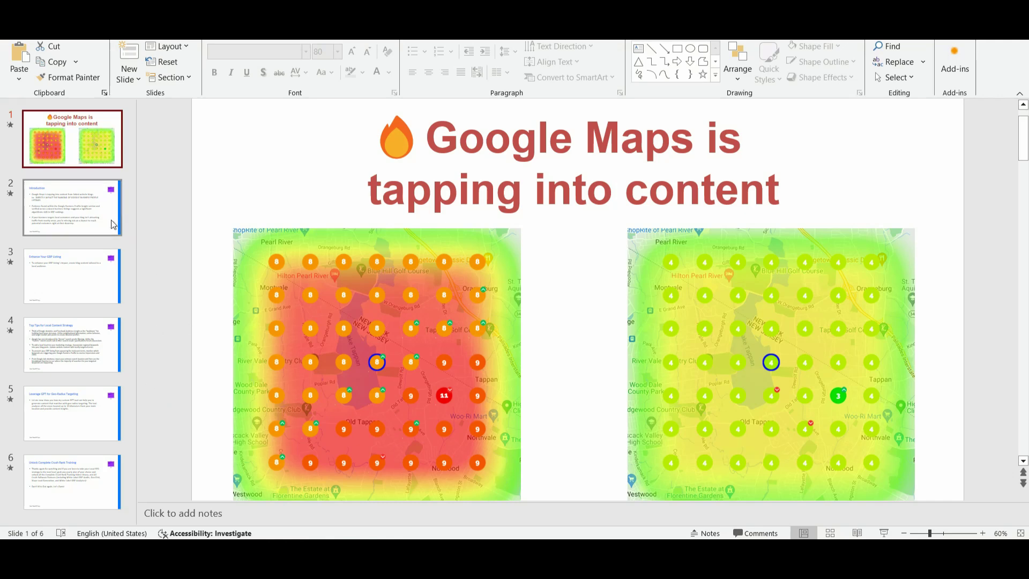
{"action": "left_click", "coordinate": [96, 220]}
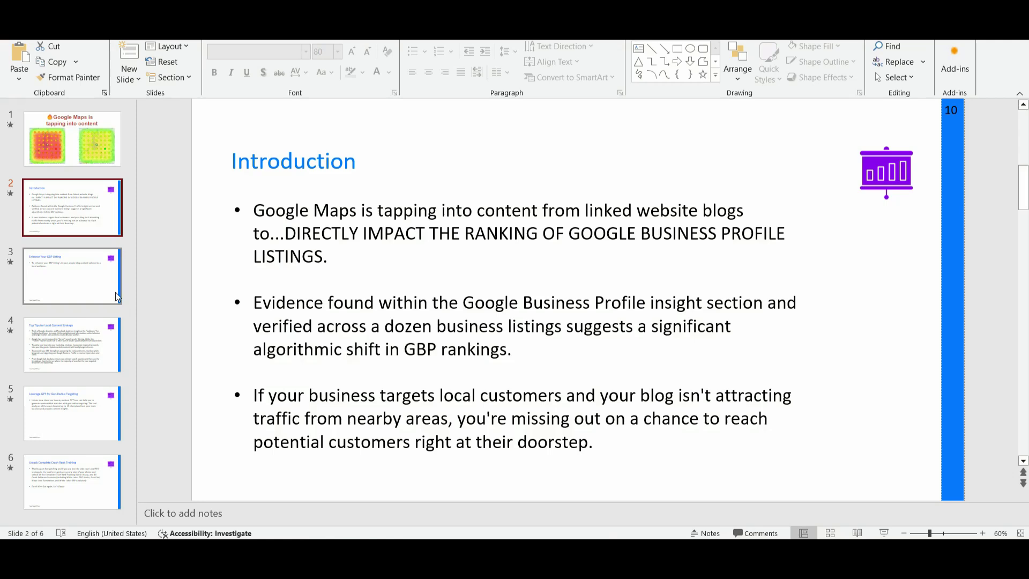
- Display slide 3, 'Enhance Your GBP Listing', on blog content for a local audience
{"action": "left_click", "coordinate": [69, 276]}
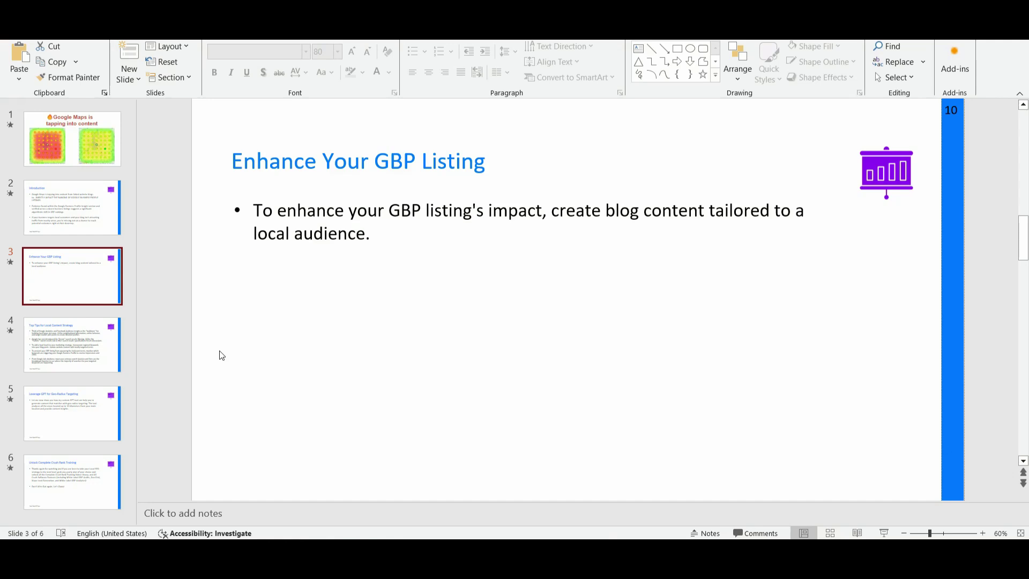
- Display slide 4, 'Top Tips for Local Content Strategy', with its five bullet tips
{"action": "left_click", "coordinate": [97, 355]}
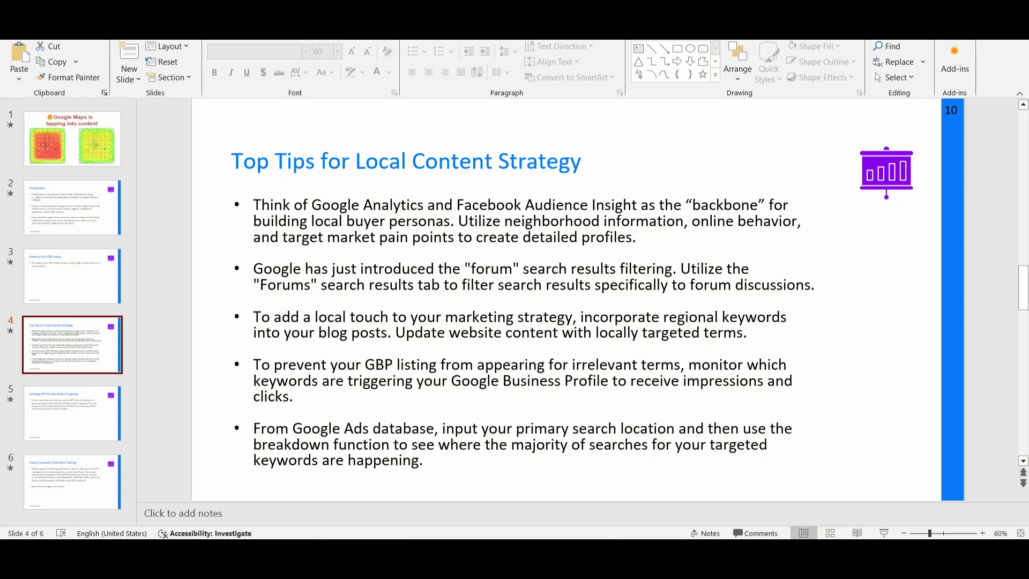
- Filter the 'Plumbing issues' Google search to Forums and browse the Reddit and Quora threads
{"action": "left_click", "coordinate": [608, 498]}
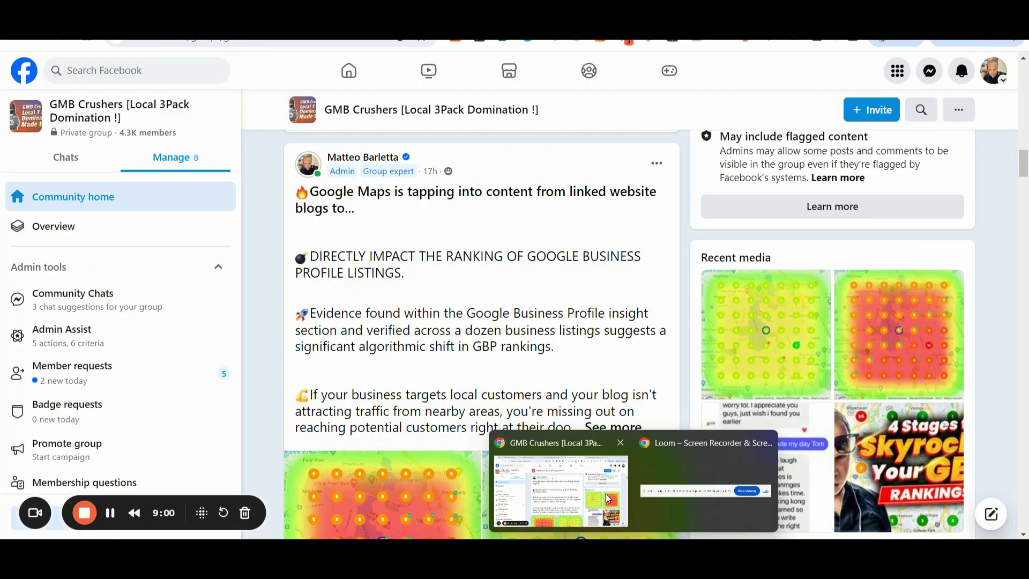
{"action": "left_click", "coordinate": [479, 43]}
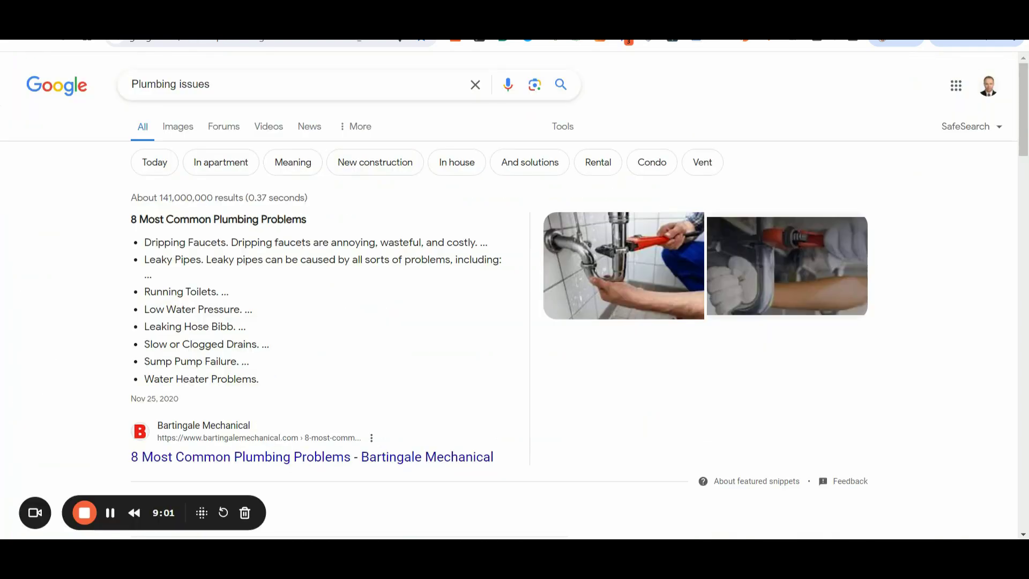
{"action": "left_click", "coordinate": [232, 134]}
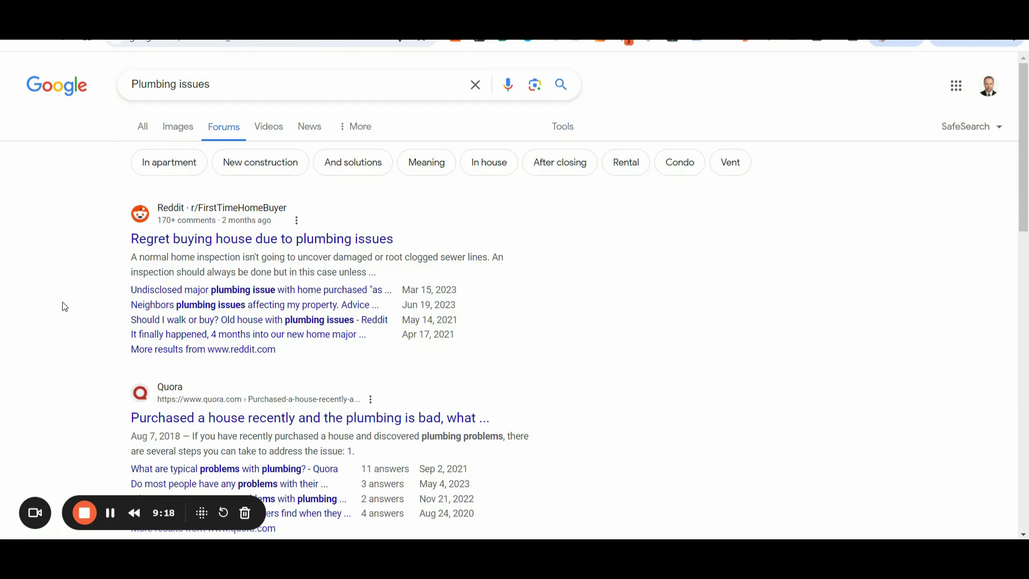
{"action": "scroll", "coordinate": [63, 301], "scroll_direction": "down", "scroll_amount": 3}
{"action": "scroll", "coordinate": [62, 301], "scroll_direction": "up", "scroll_amount": 1}
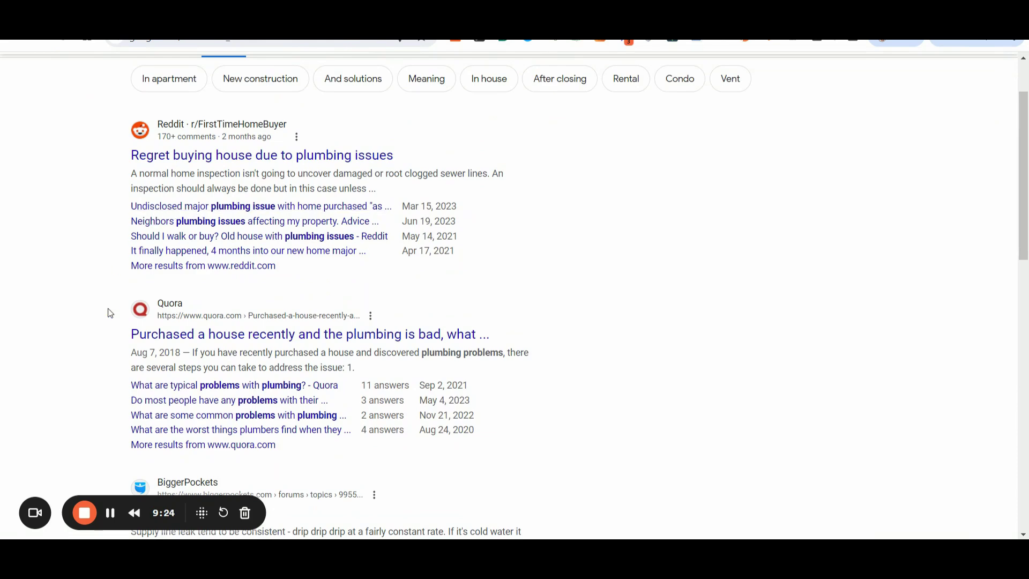
{"action": "scroll", "coordinate": [110, 313], "scroll_direction": "down", "scroll_amount": 6}
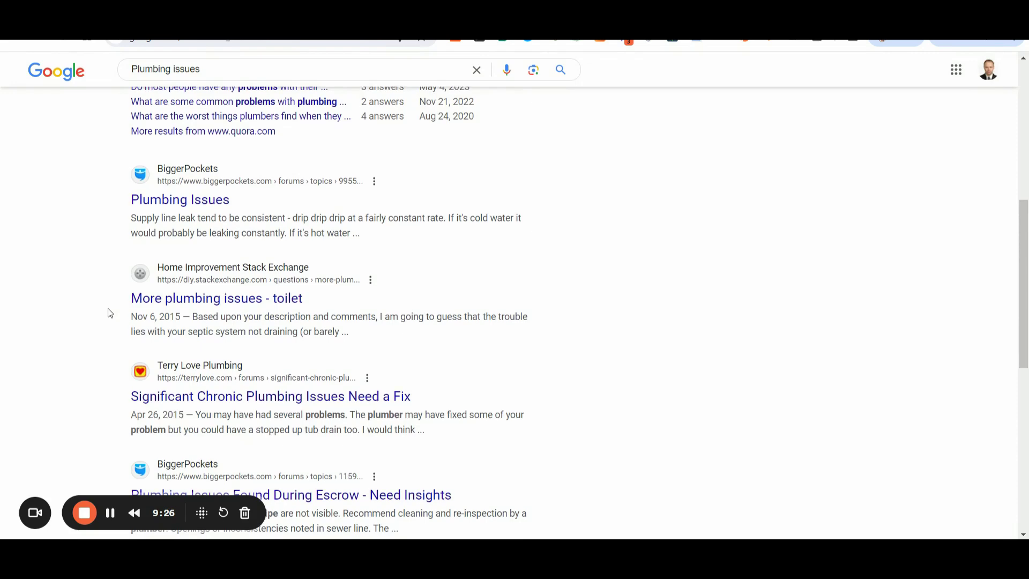
{"action": "scroll", "coordinate": [110, 313], "scroll_direction": "up", "scroll_amount": 4}
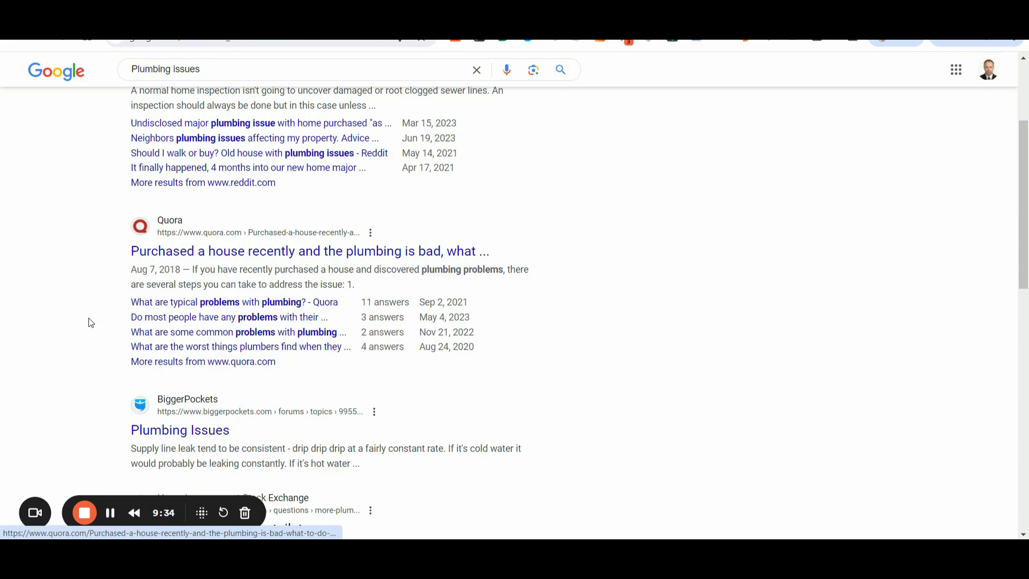
{"action": "scroll", "coordinate": [89, 318], "scroll_direction": "up", "scroll_amount": 3}
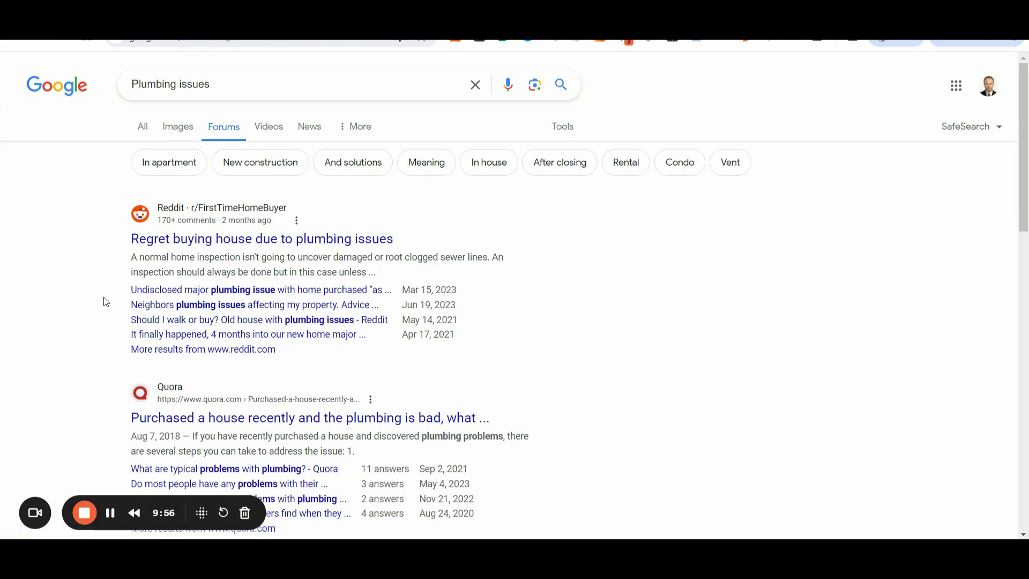
{"action": "scroll", "coordinate": [104, 298], "scroll_direction": "down", "scroll_amount": 3}
{"action": "scroll", "coordinate": [104, 298], "scroll_direction": "up", "scroll_amount": 2}
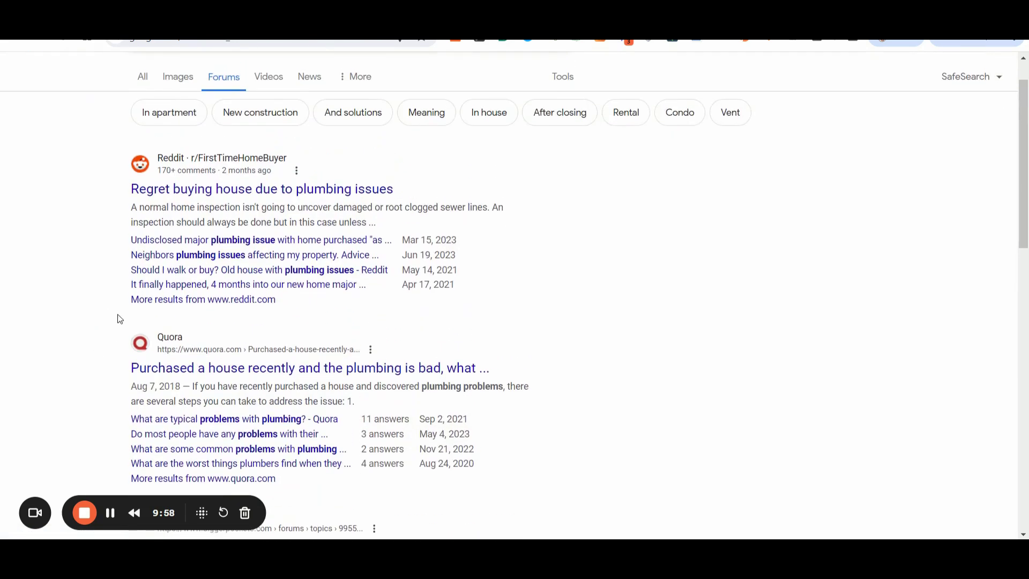
{"action": "scroll", "coordinate": [87, 371], "scroll_direction": "down", "scroll_amount": 2}
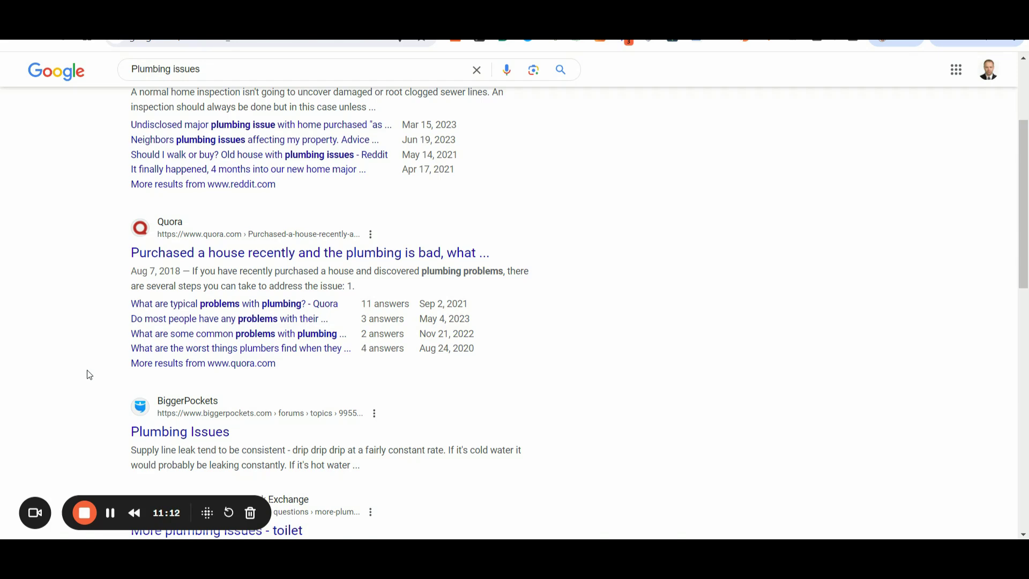
{"action": "scroll", "coordinate": [87, 370], "scroll_direction": "up", "scroll_amount": 3}
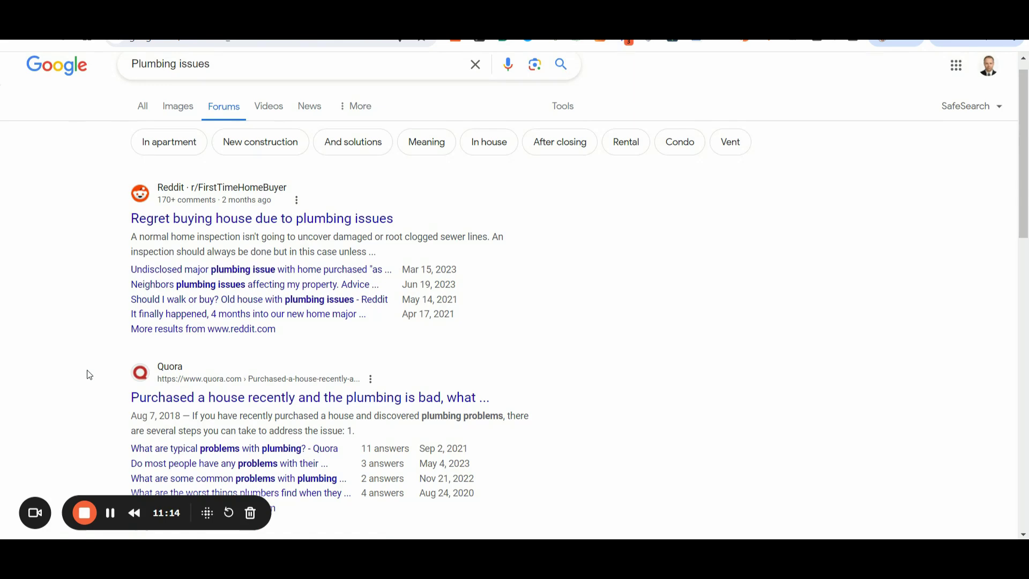
{"action": "scroll", "coordinate": [83, 444], "scroll_direction": "down", "scroll_amount": 6}
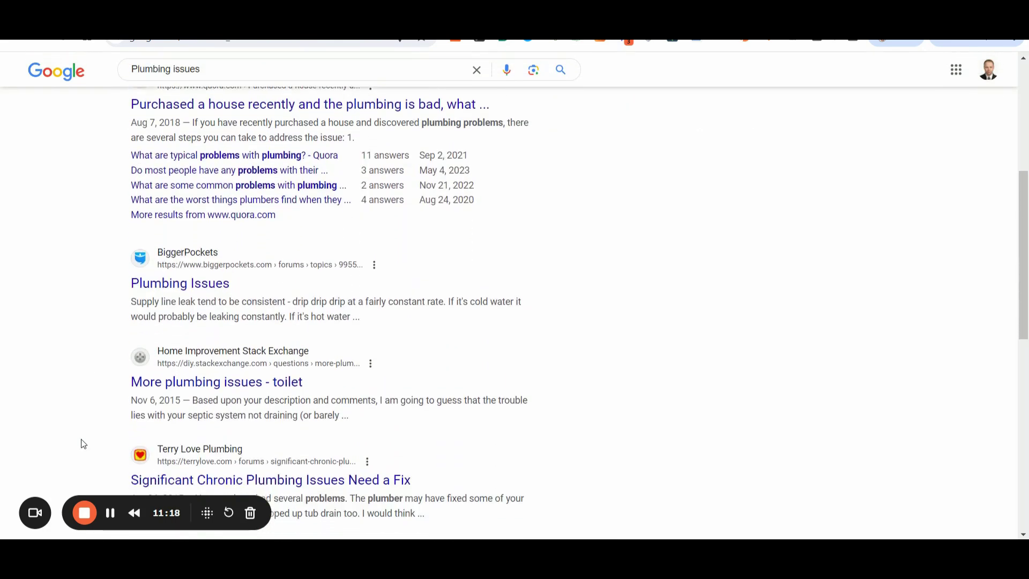
{"action": "scroll", "coordinate": [83, 443], "scroll_direction": "up", "scroll_amount": 6}
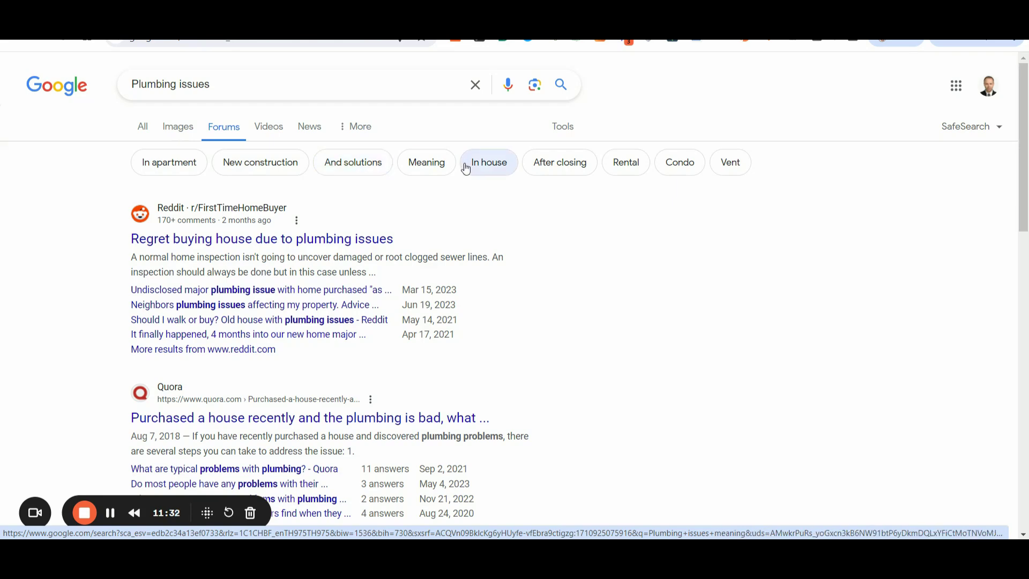
{"action": "left_click", "coordinate": [677, 166]}
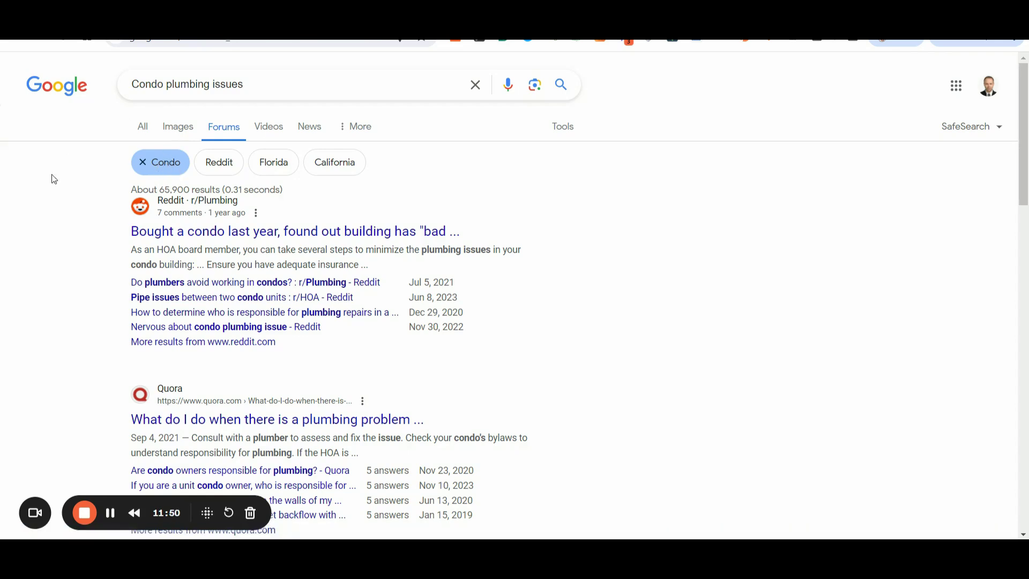
{"action": "scroll", "coordinate": [54, 218], "scroll_direction": "down", "scroll_amount": 1}
{"action": "scroll", "coordinate": [53, 217], "scroll_direction": "down", "scroll_amount": 6}
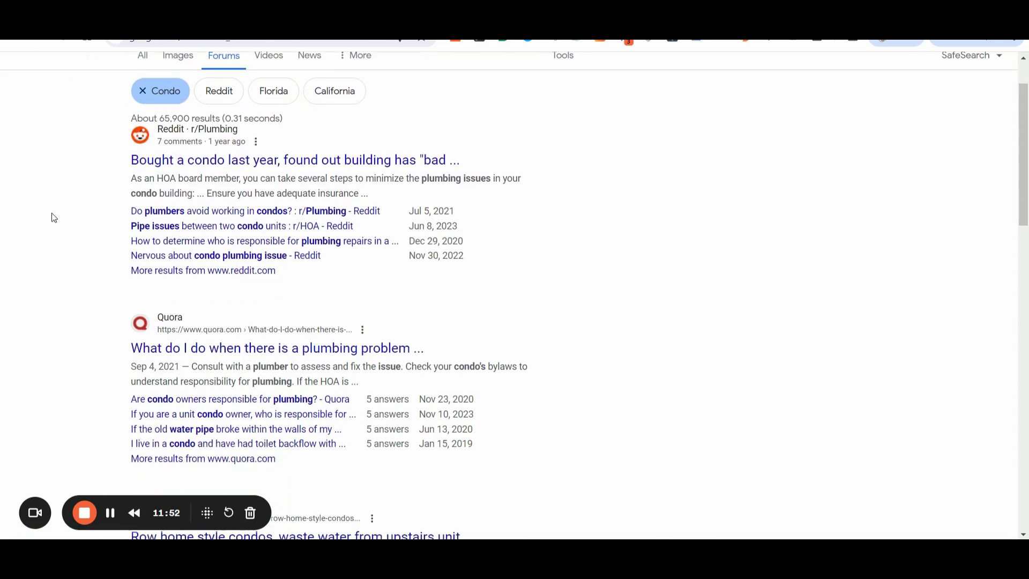
{"action": "scroll", "coordinate": [54, 217], "scroll_direction": "down", "scroll_amount": 1}
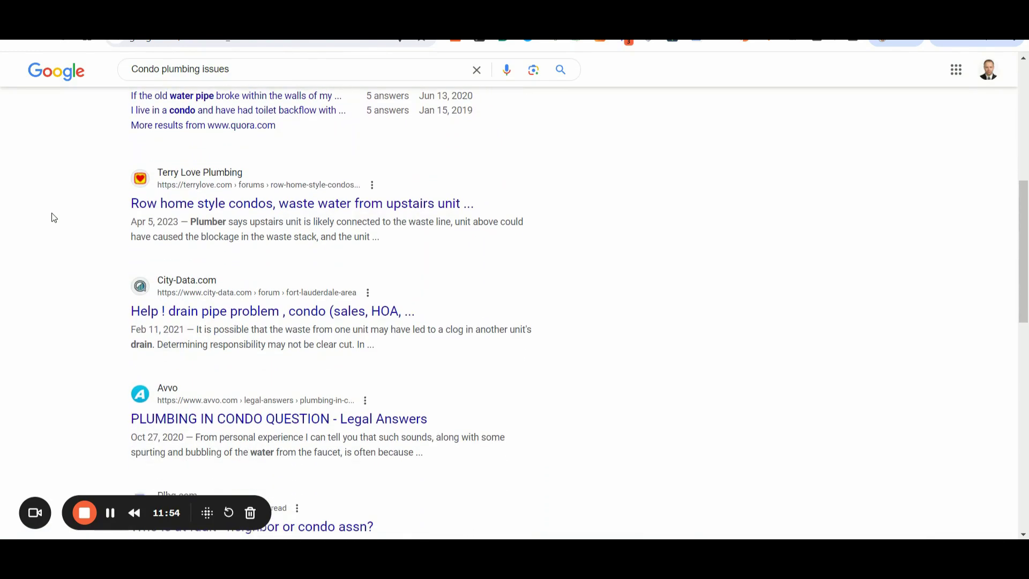
{"action": "scroll", "coordinate": [53, 217], "scroll_direction": "down", "scroll_amount": 1}
{"action": "scroll", "coordinate": [54, 217], "scroll_direction": "up", "scroll_amount": 6}
{"action": "scroll", "coordinate": [54, 217], "scroll_direction": "up", "scroll_amount": 2}
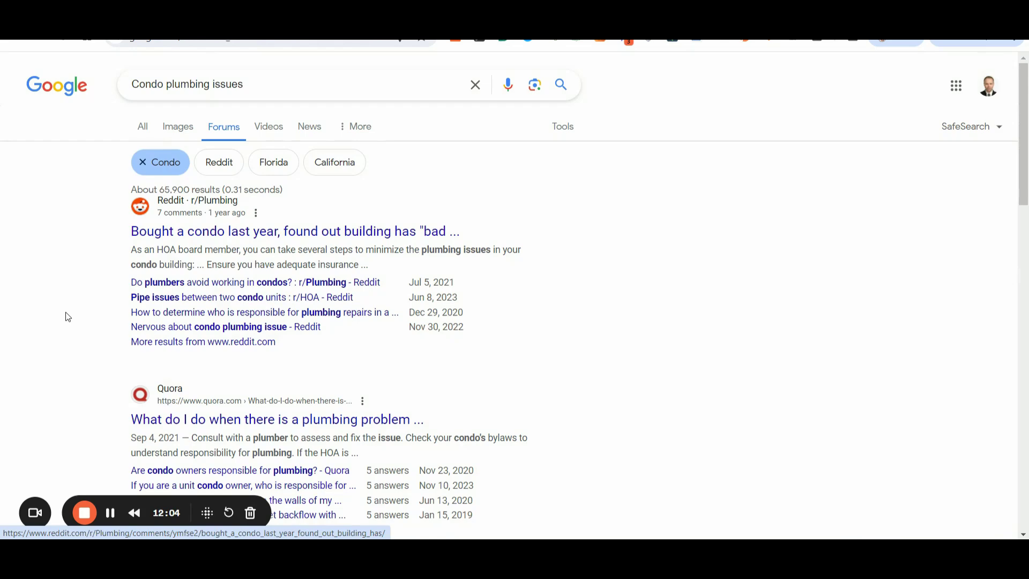
{"action": "scroll", "coordinate": [66, 316], "scroll_direction": "down", "scroll_amount": 3}
{"action": "scroll", "coordinate": [65, 317], "scroll_direction": "down", "scroll_amount": 6}
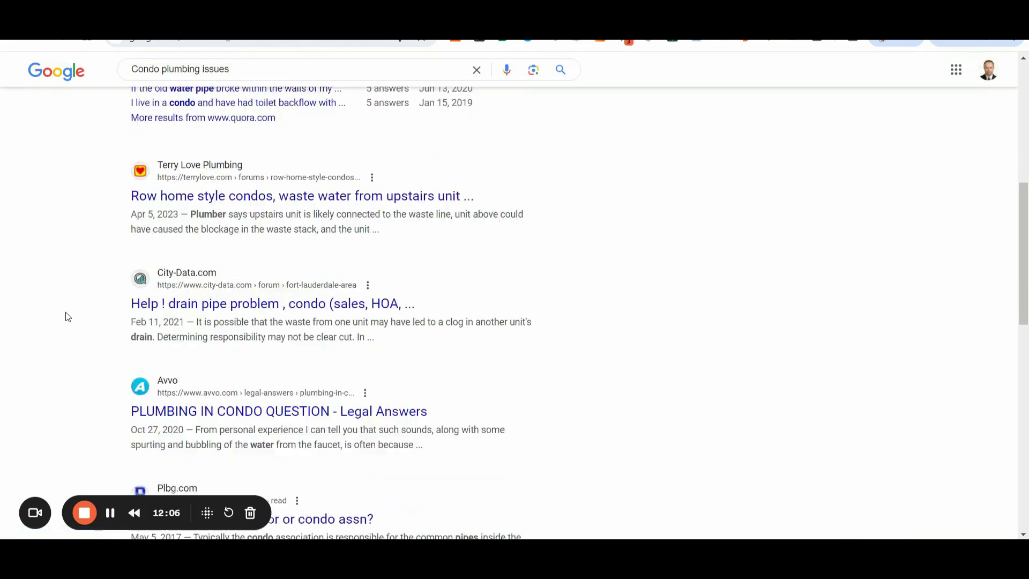
{"action": "scroll", "coordinate": [68, 317], "scroll_direction": "up", "scroll_amount": 9}
{"action": "scroll", "coordinate": [68, 317], "scroll_direction": "down", "scroll_amount": 6}
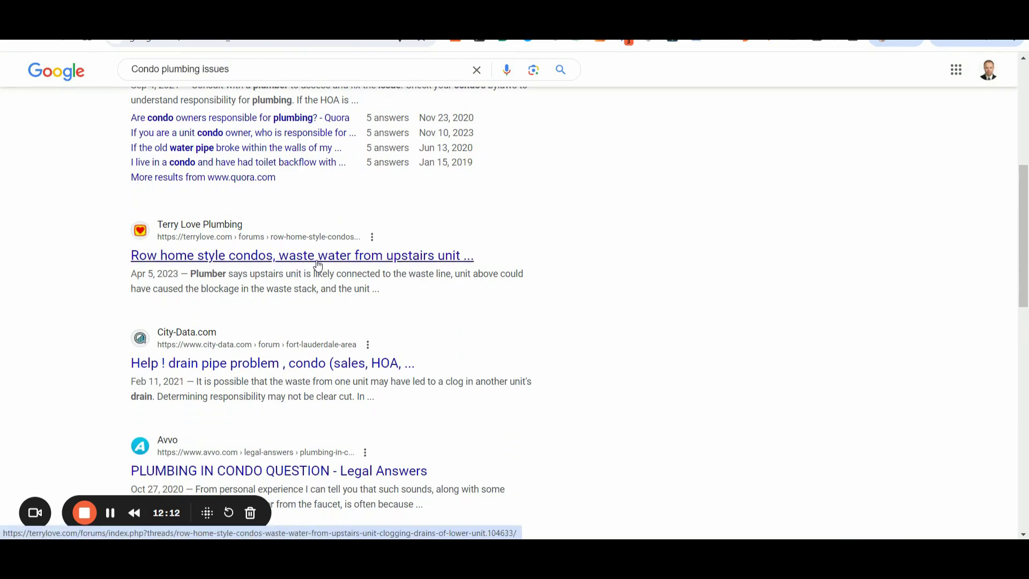
{"action": "scroll", "coordinate": [396, 271], "scroll_direction": "down", "scroll_amount": 1}
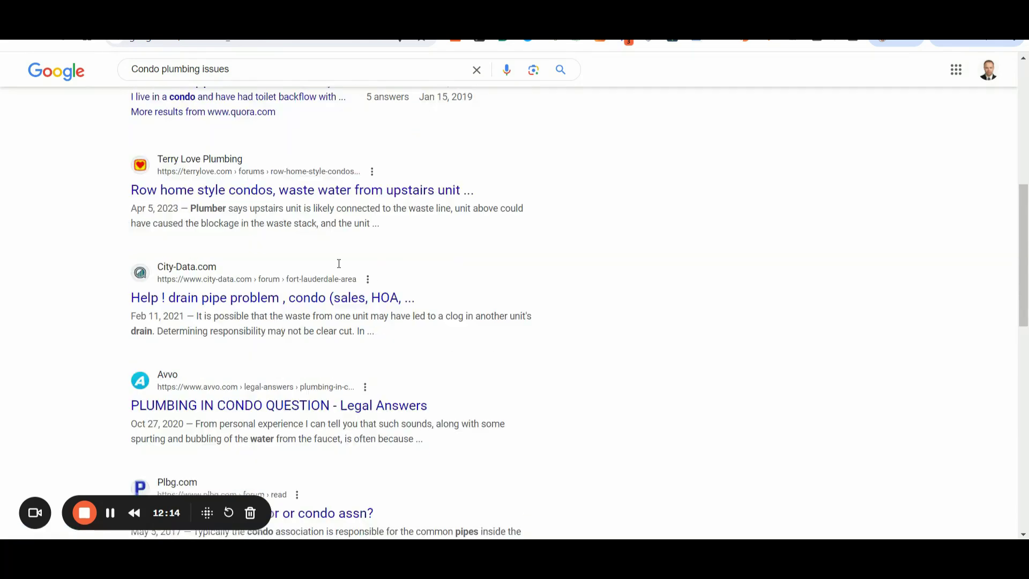
{"action": "scroll", "coordinate": [340, 268], "scroll_direction": "down", "scroll_amount": 2}
{"action": "scroll", "coordinate": [356, 234], "scroll_direction": "up", "scroll_amount": 5}
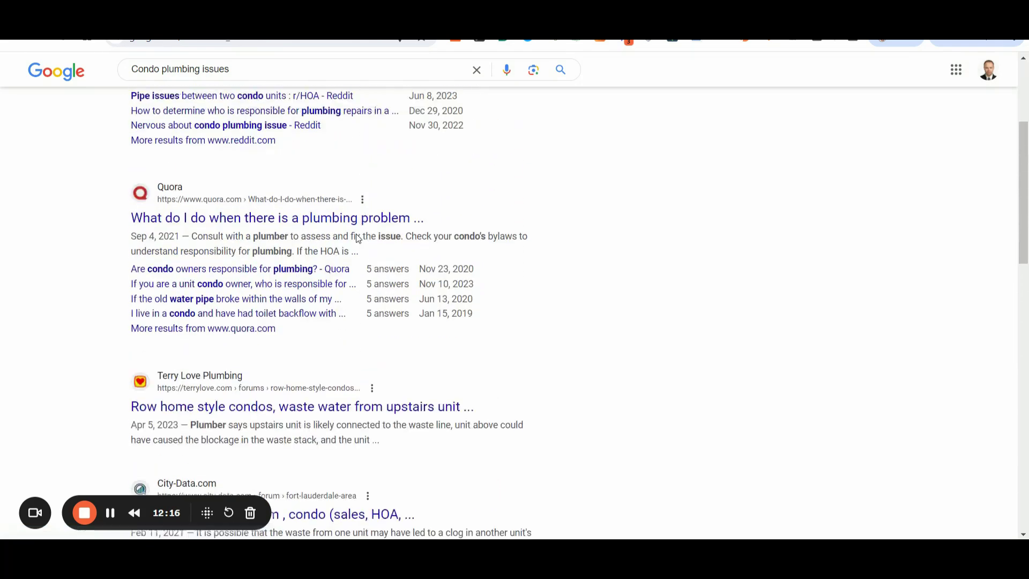
{"action": "scroll", "coordinate": [356, 236], "scroll_direction": "up", "scroll_amount": 1}
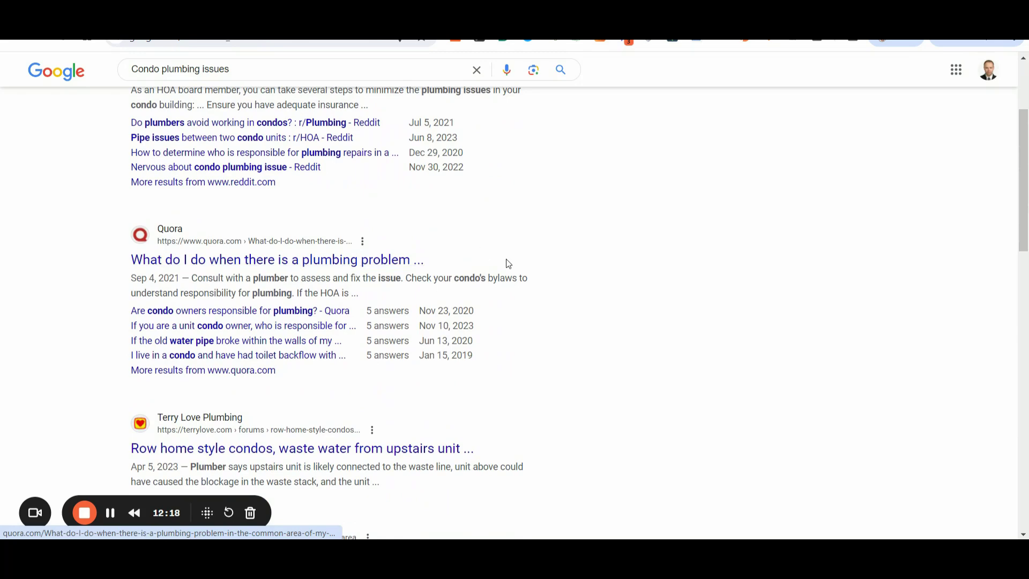
{"action": "scroll", "coordinate": [506, 260], "scroll_direction": "down", "scroll_amount": 4}
{"action": "scroll", "coordinate": [507, 262], "scroll_direction": "down", "scroll_amount": 3}
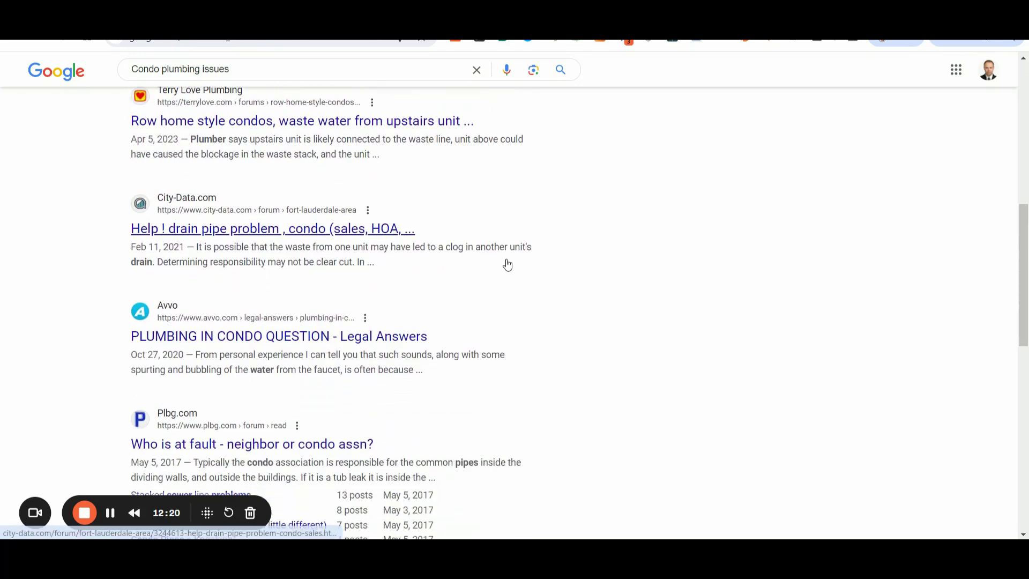
{"action": "scroll", "coordinate": [508, 265], "scroll_direction": "down", "scroll_amount": 4}
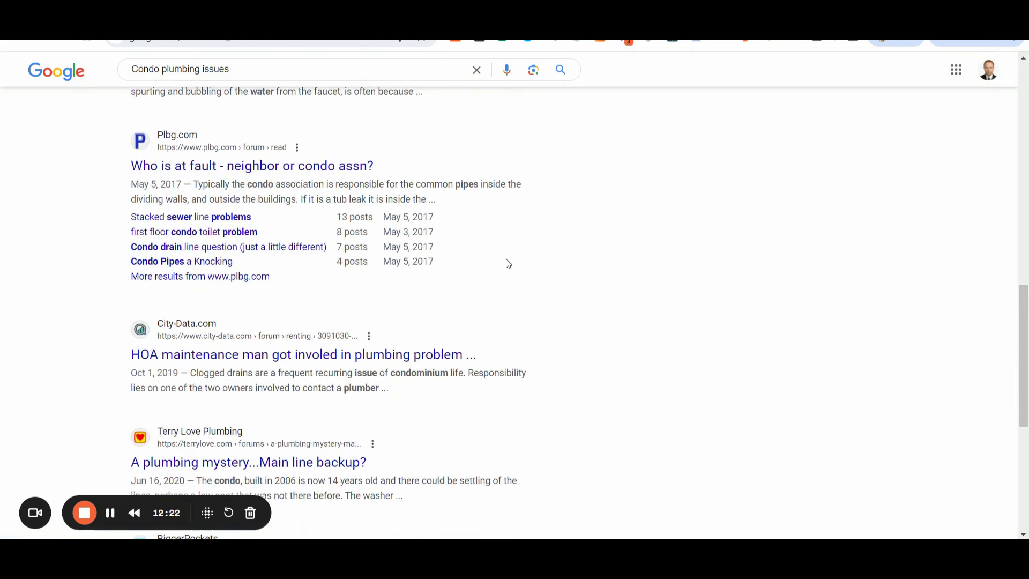
{"action": "scroll", "coordinate": [507, 264], "scroll_direction": "down", "scroll_amount": 2}
{"action": "scroll", "coordinate": [507, 263], "scroll_direction": "down", "scroll_amount": 2}
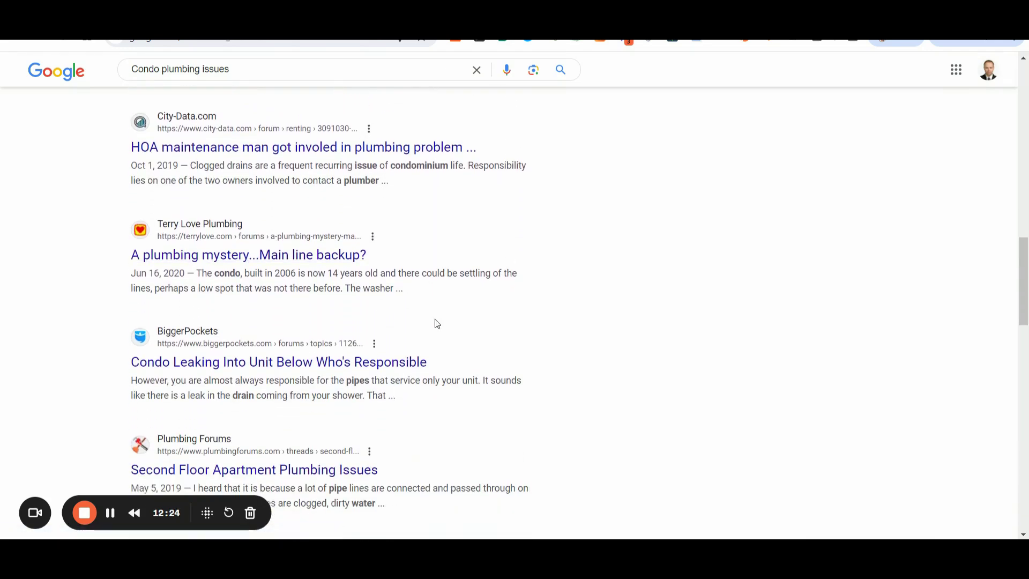
{"action": "scroll", "coordinate": [500, 269], "scroll_direction": "down", "scroll_amount": 4}
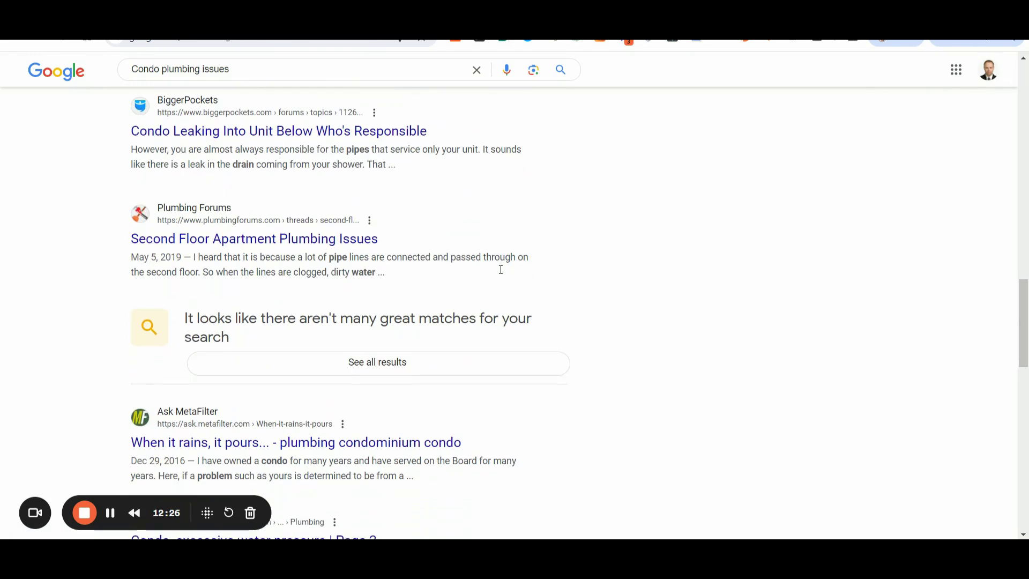
{"action": "scroll", "coordinate": [501, 269], "scroll_direction": "down", "scroll_amount": 4}
{"action": "scroll", "coordinate": [501, 270], "scroll_direction": "down", "scroll_amount": 4}
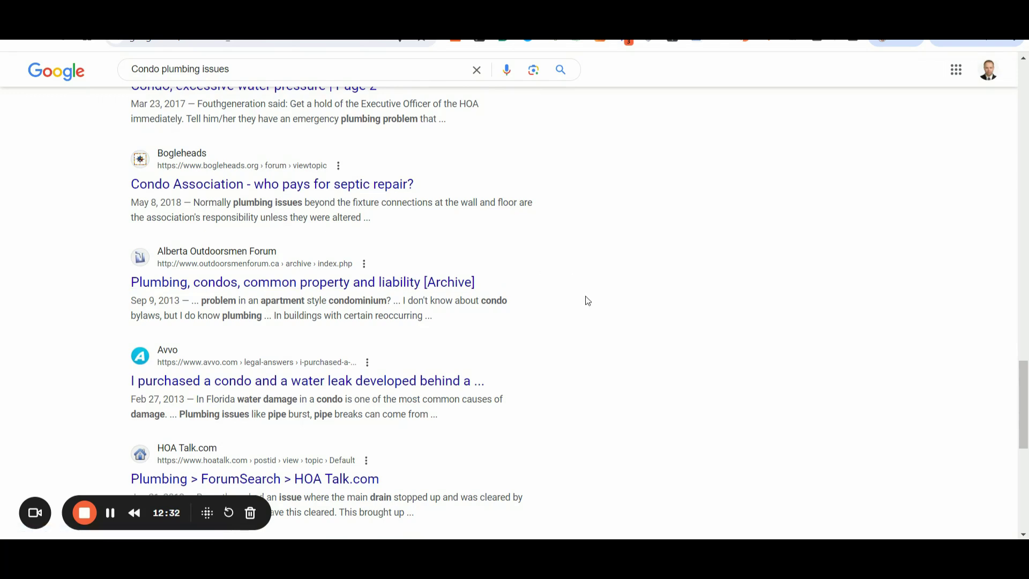
{"action": "scroll", "coordinate": [588, 301], "scroll_direction": "down", "scroll_amount": 3}
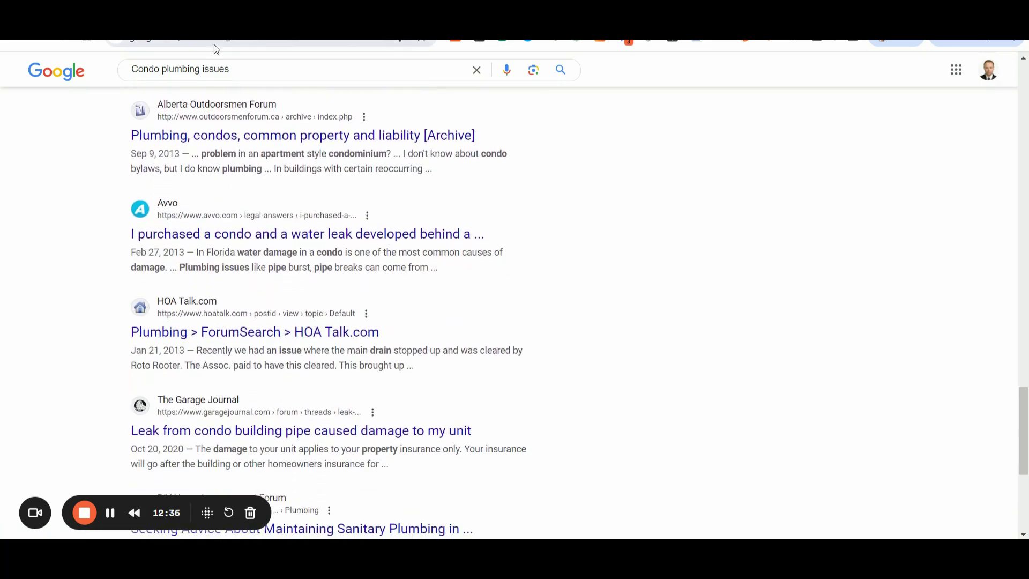
{"action": "left_click", "coordinate": [264, 71]}
{"action": "type", "text": "c"}
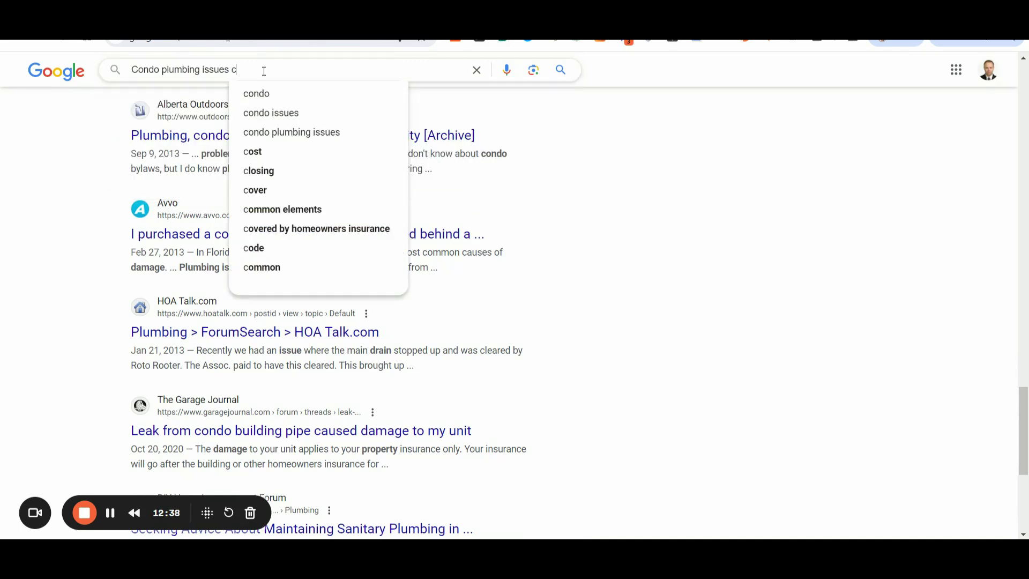
{"action": "type", "text": "alifornia"}
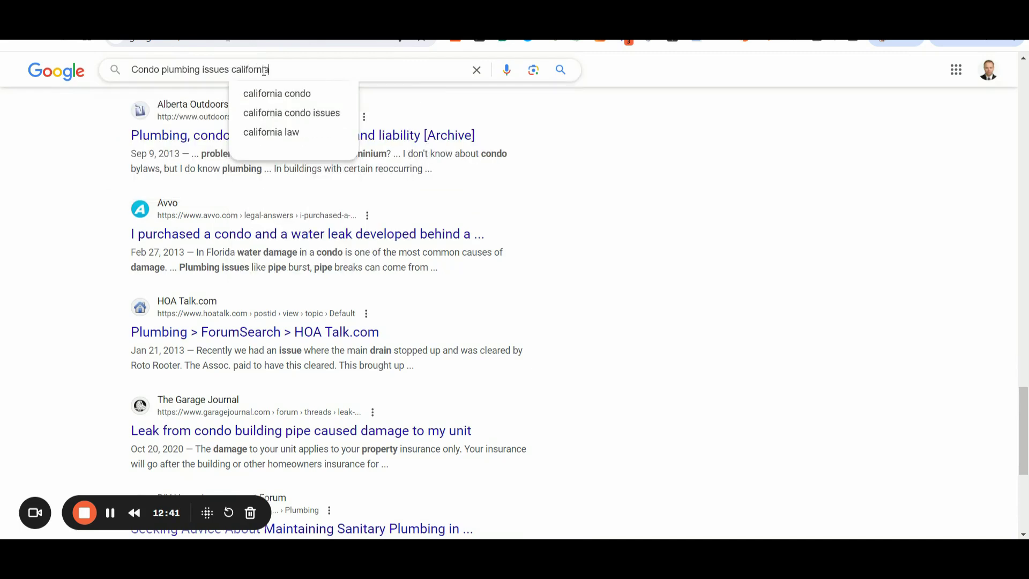
{"action": "key", "text": "Return"}
{"action": "scroll", "coordinate": [121, 306], "scroll_direction": "down", "scroll_amount": 1}
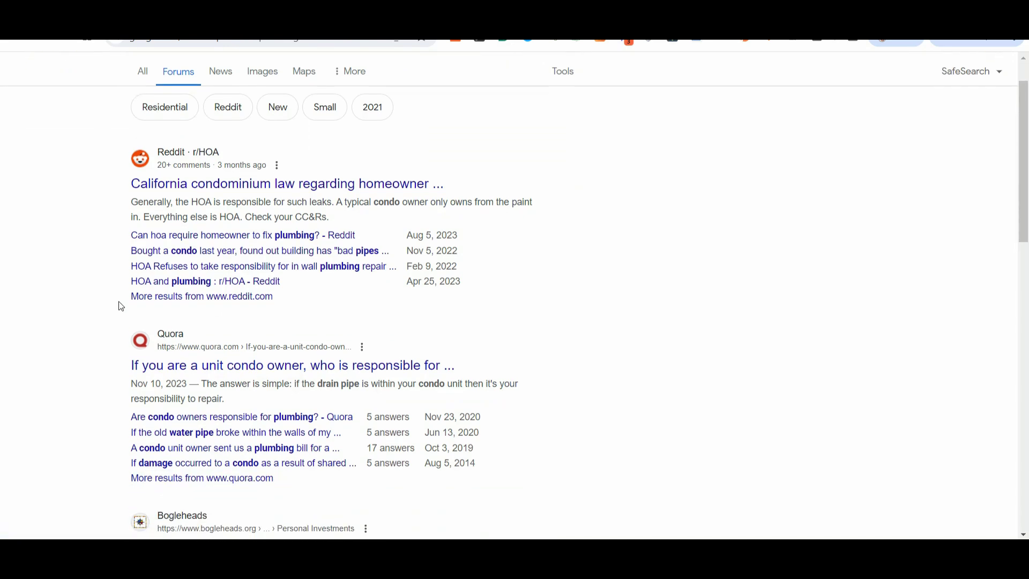
{"action": "scroll", "coordinate": [120, 304], "scroll_direction": "up", "scroll_amount": 1}
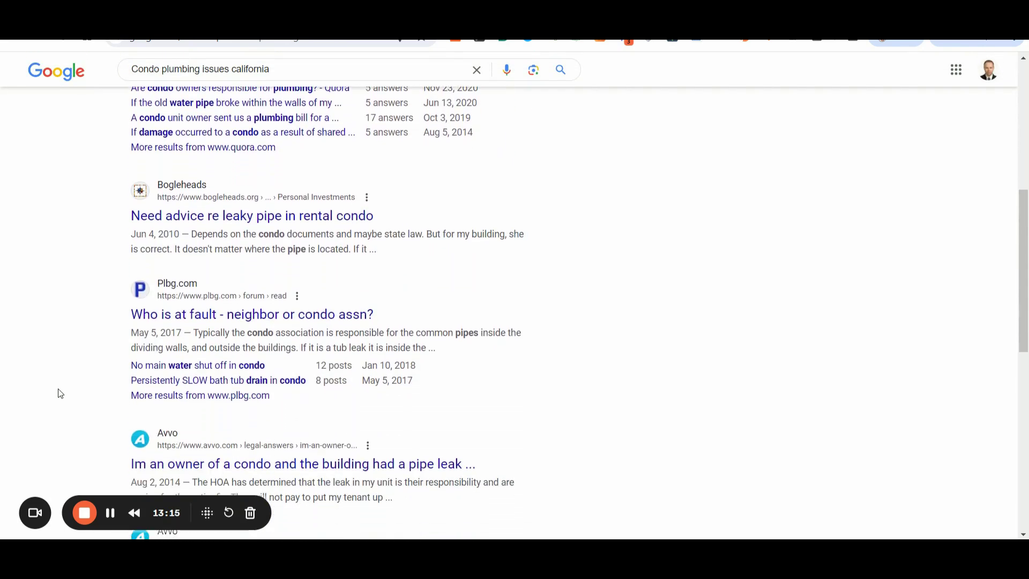
{"action": "scroll", "coordinate": [60, 394], "scroll_direction": "down", "scroll_amount": 3}
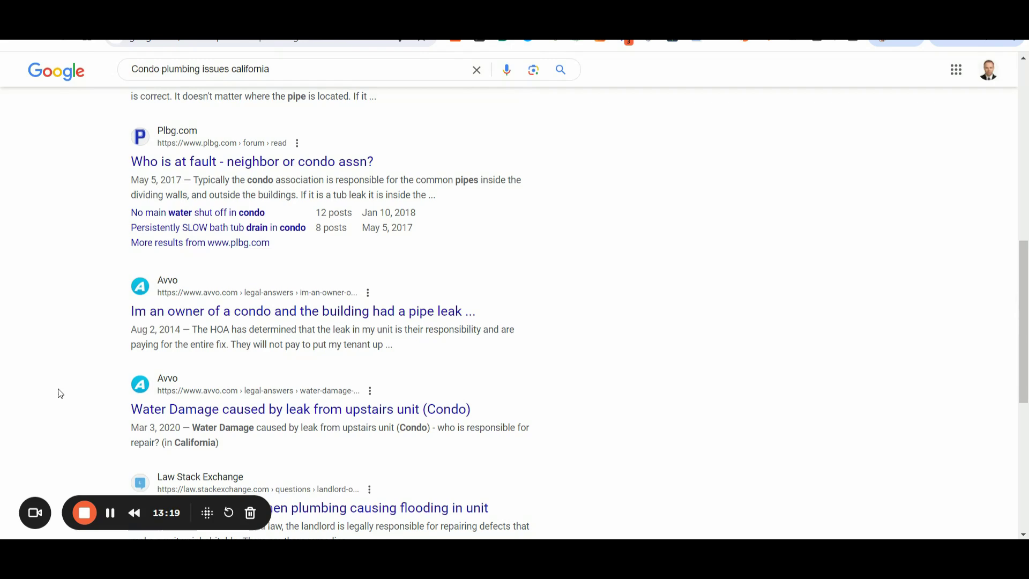
{"action": "scroll", "coordinate": [61, 394], "scroll_direction": "down", "scroll_amount": 3}
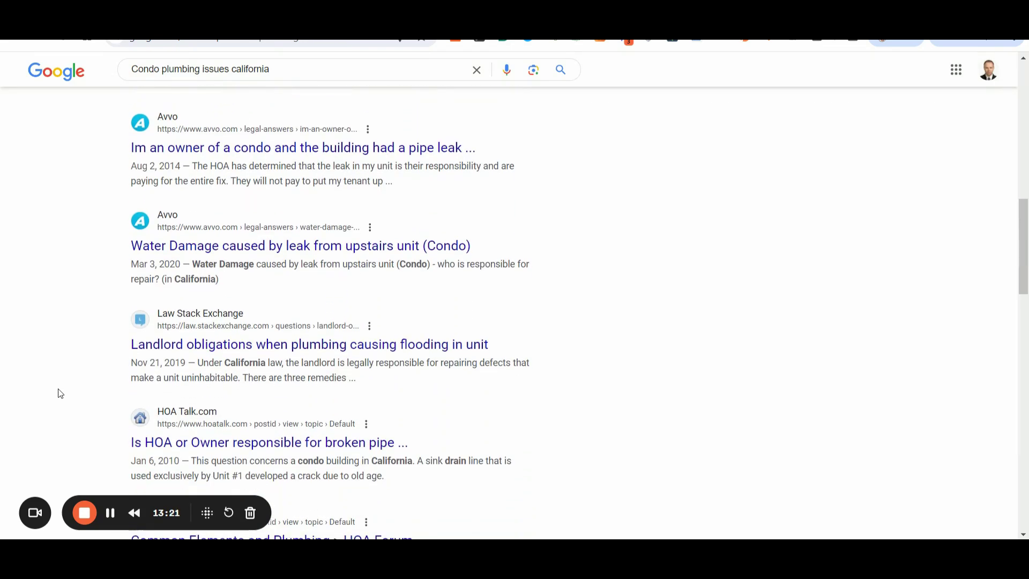
{"action": "scroll", "coordinate": [60, 394], "scroll_direction": "down", "scroll_amount": 4}
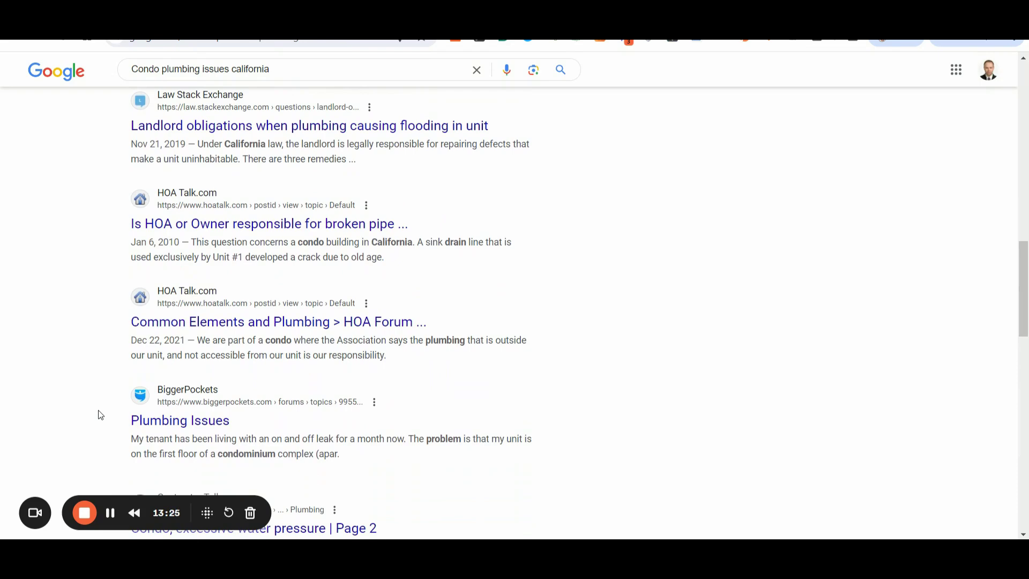
{"action": "scroll", "coordinate": [98, 410], "scroll_direction": "down", "scroll_amount": 5}
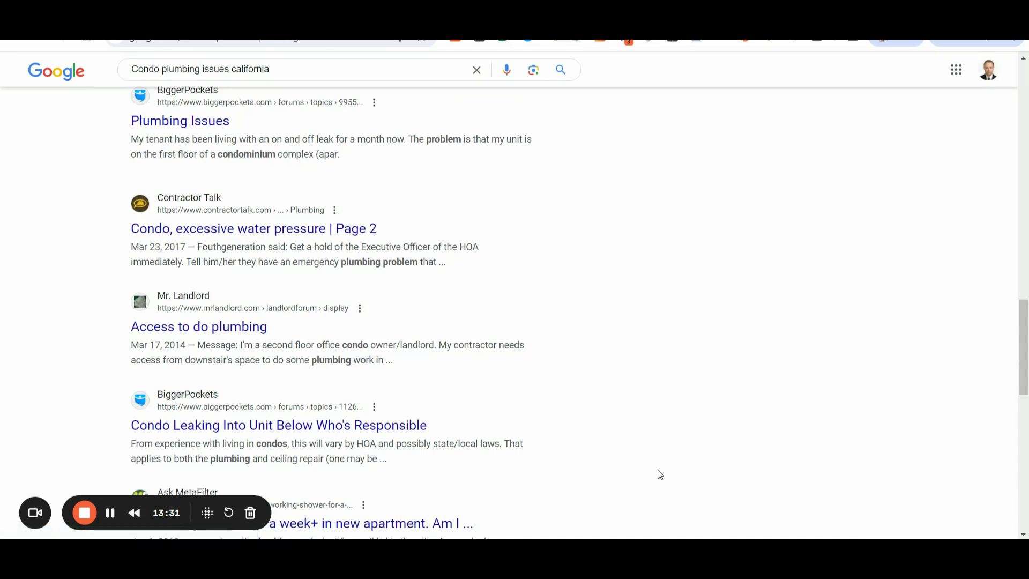
- Return to the PowerPoint deck and move from the slide 4 tips to slide 5
{"action": "mouse_move", "coordinate": [663, 537]}
{"action": "left_click", "coordinate": [662, 491]}
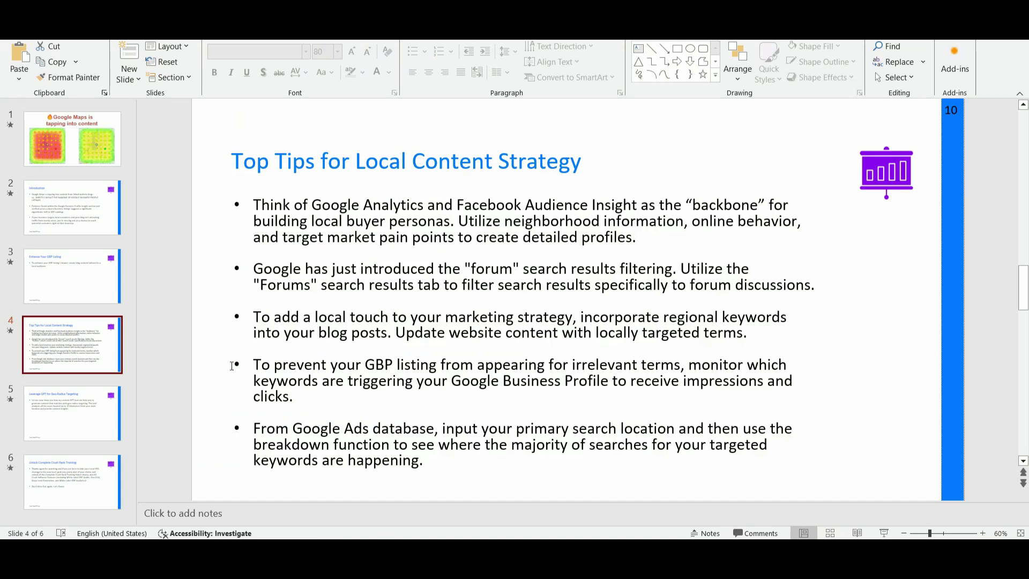
{"action": "scroll", "coordinate": [198, 367], "scroll_direction": "down", "scroll_amount": 1}
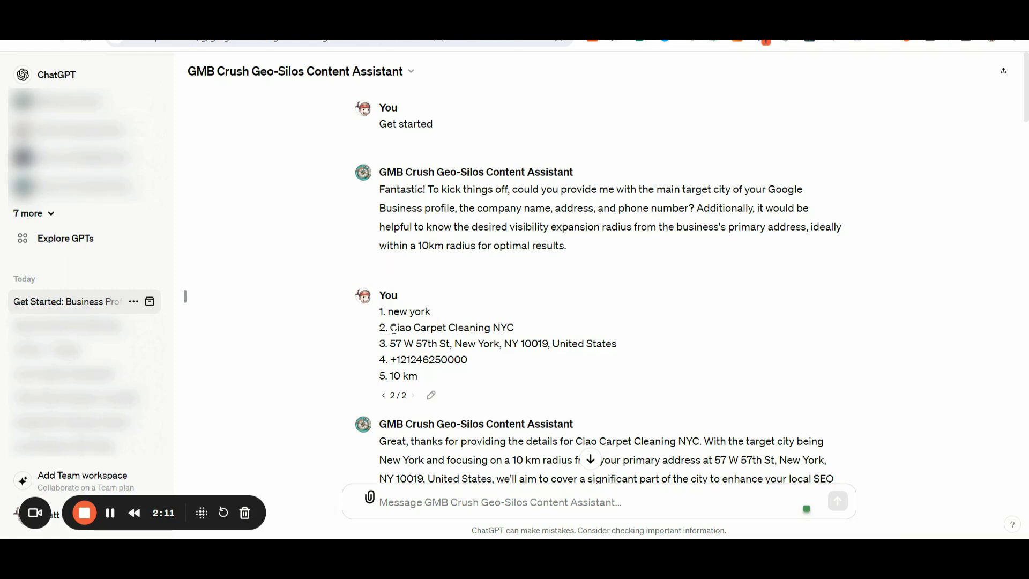
- Highlight the company name, business address and phone number lines in the earlier ChatGPT message
{"action": "left_click_drag", "start_coordinate": [394, 329], "coordinate": [525, 329]}
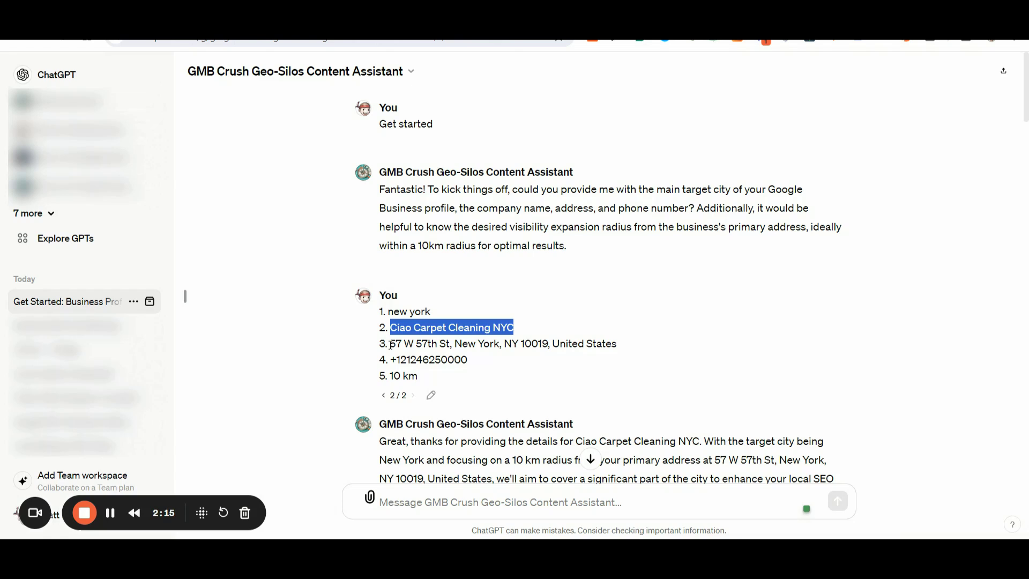
{"action": "left_click_drag", "start_coordinate": [390, 344], "coordinate": [650, 342]}
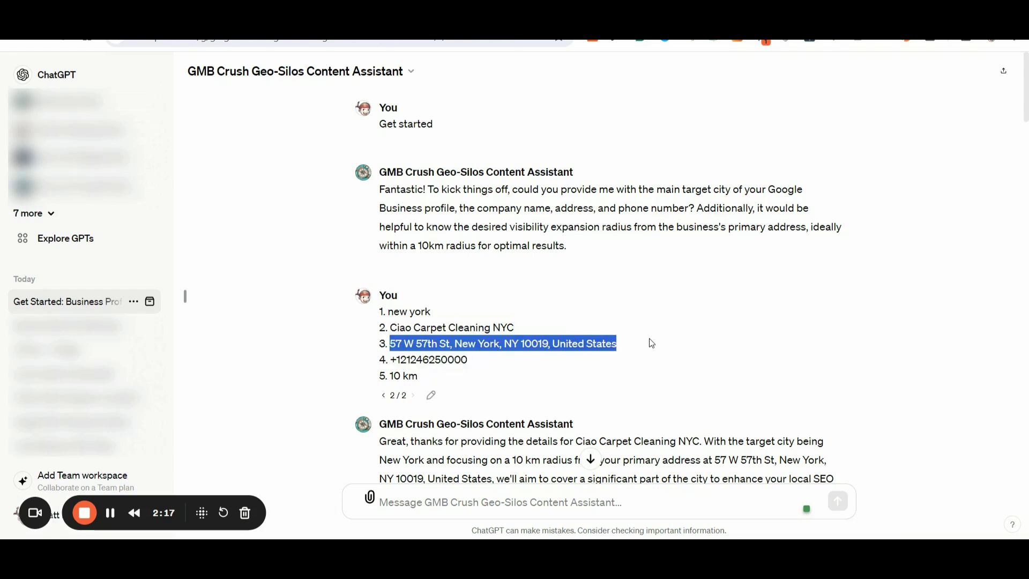
{"action": "left_click_drag", "start_coordinate": [391, 359], "coordinate": [486, 368]}
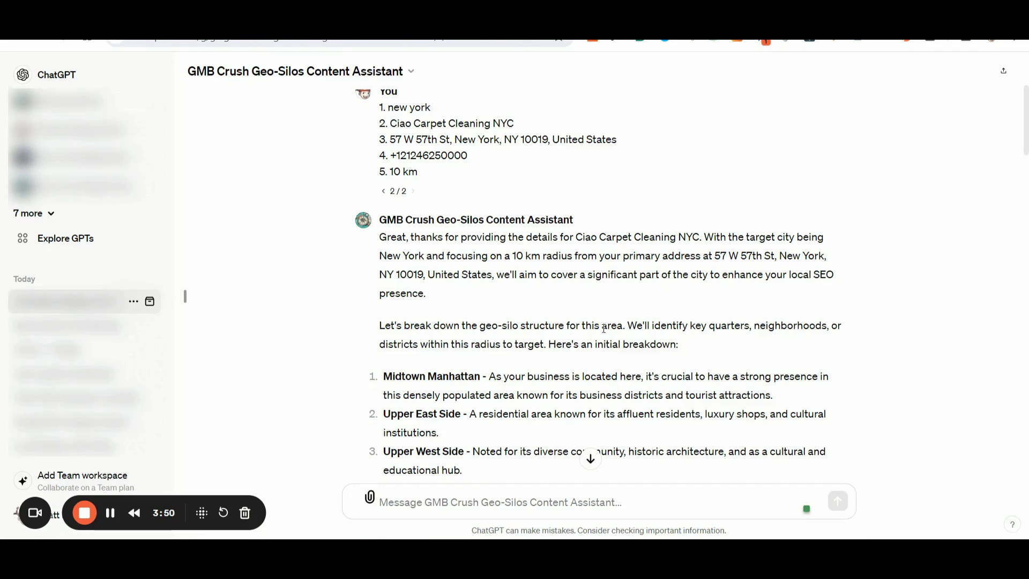
- Scroll through the three SEO titles per neighborhood down to the Midtown Manhattan article draft
{"action": "scroll", "coordinate": [631, 327], "scroll_direction": "up", "scroll_amount": 2}
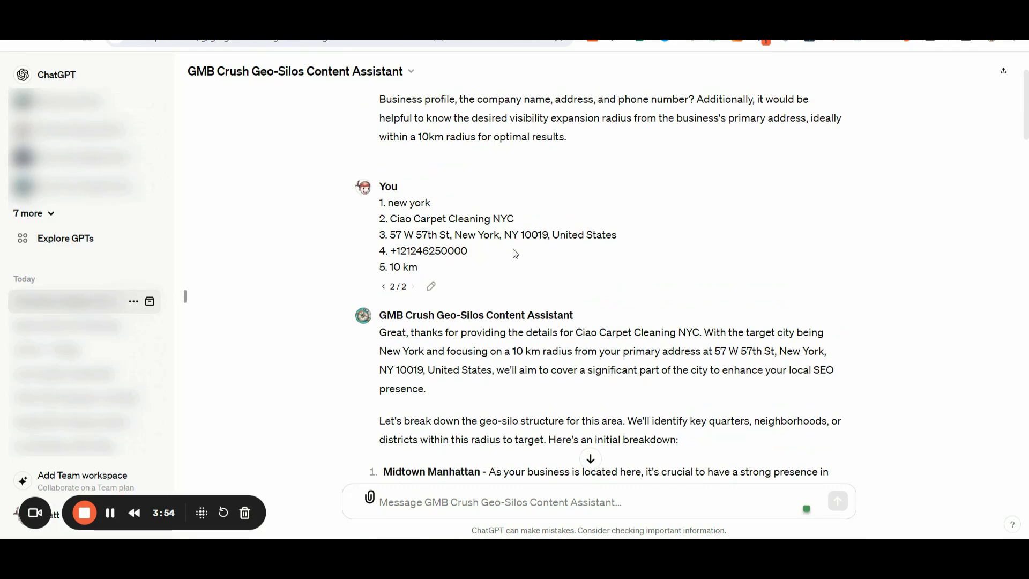
{"action": "scroll", "coordinate": [600, 295], "scroll_direction": "down", "scroll_amount": 2}
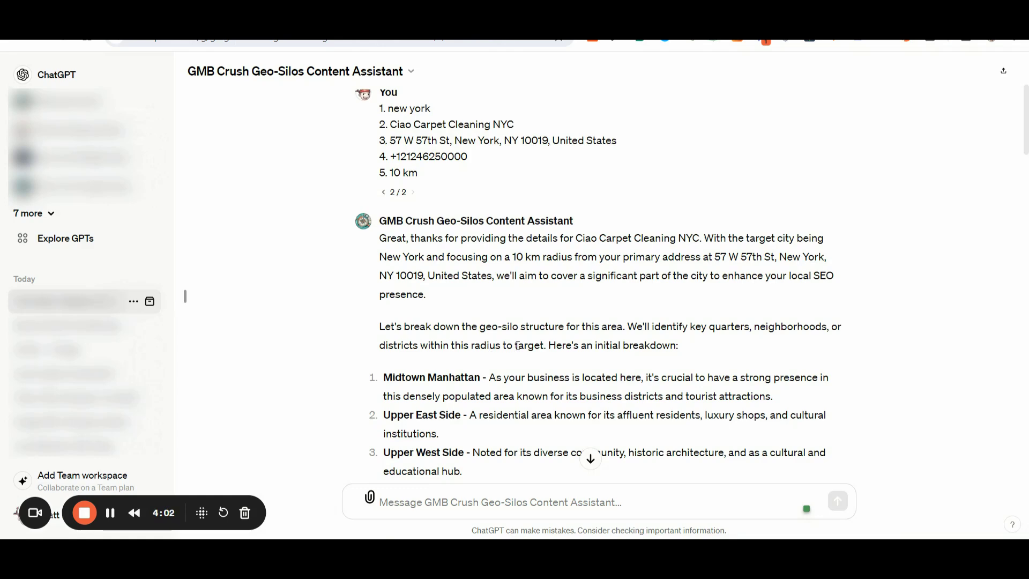
{"action": "scroll", "coordinate": [682, 347], "scroll_direction": "down", "scroll_amount": 1}
{"action": "scroll", "coordinate": [682, 348], "scroll_direction": "down", "scroll_amount": 2}
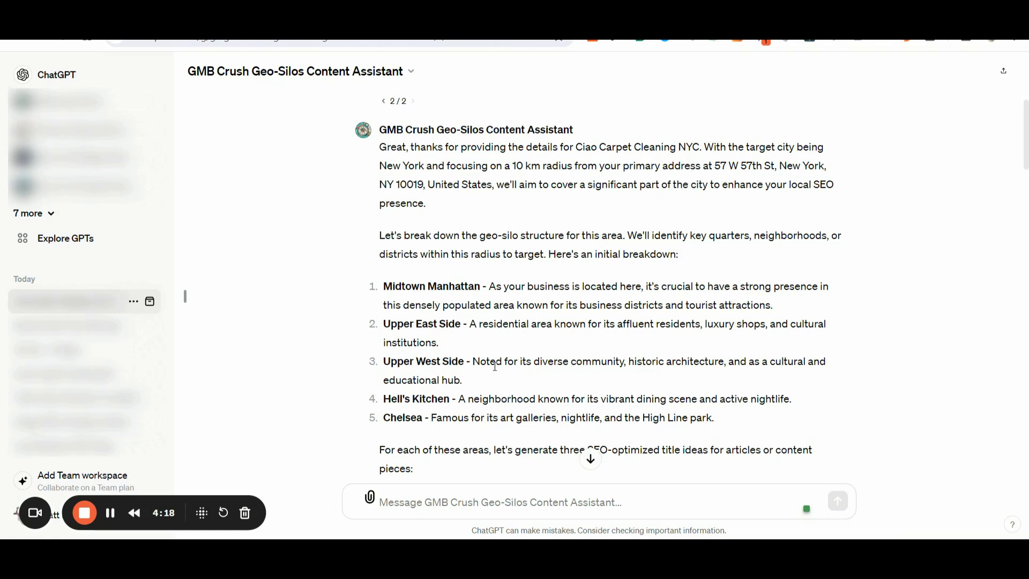
{"action": "scroll", "coordinate": [493, 387], "scroll_direction": "down", "scroll_amount": 2}
{"action": "scroll", "coordinate": [531, 356], "scroll_direction": "down", "scroll_amount": 3}
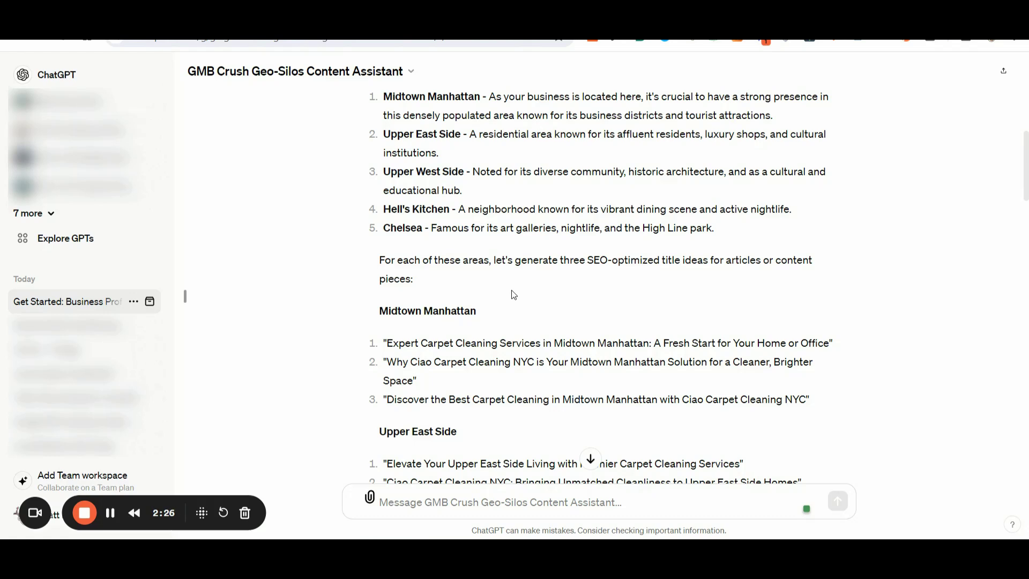
{"action": "scroll", "coordinate": [539, 292], "scroll_direction": "down", "scroll_amount": 1}
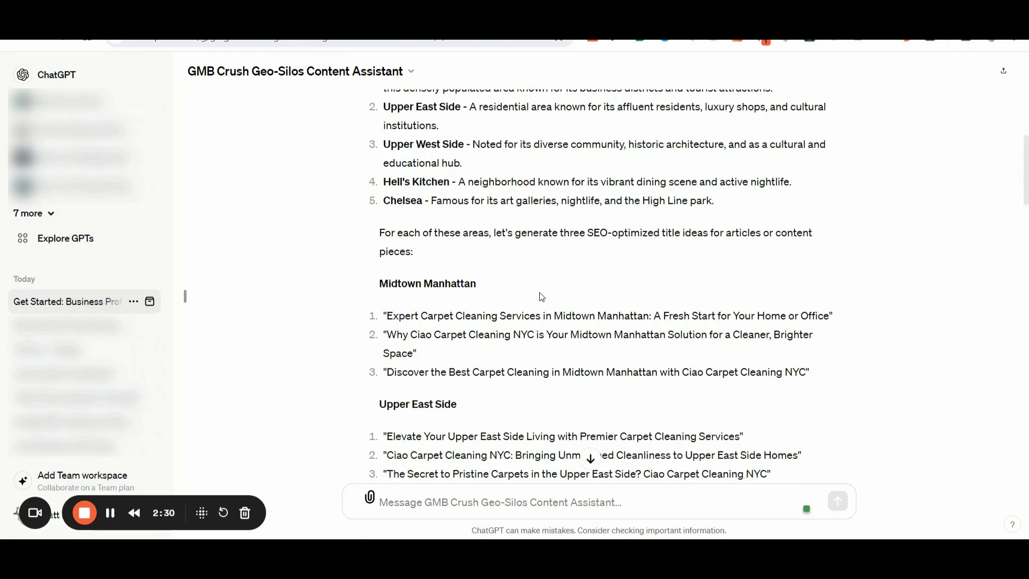
{"action": "scroll", "coordinate": [540, 292], "scroll_direction": "down", "scroll_amount": 5}
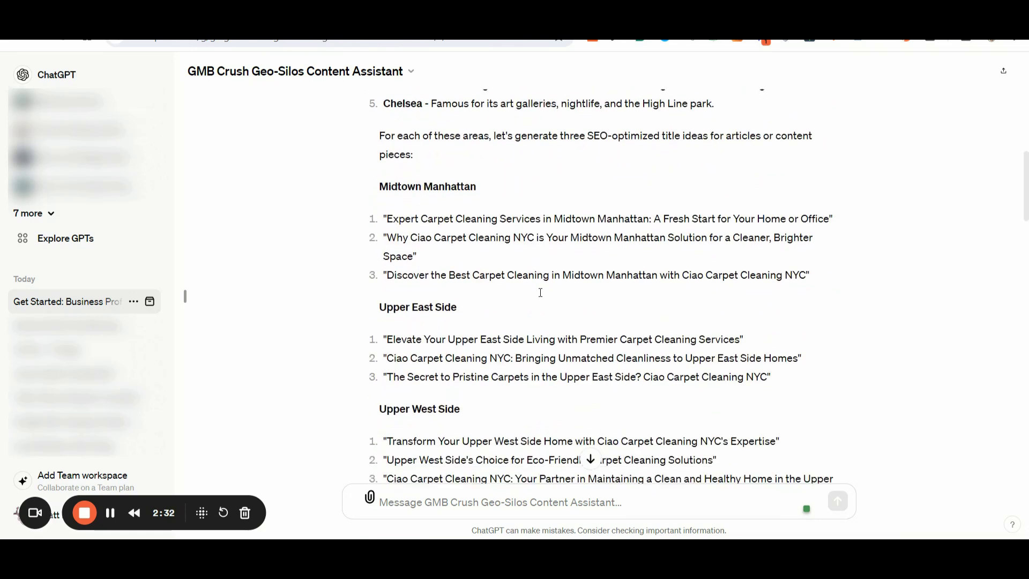
{"action": "scroll", "coordinate": [541, 292], "scroll_direction": "down", "scroll_amount": 7}
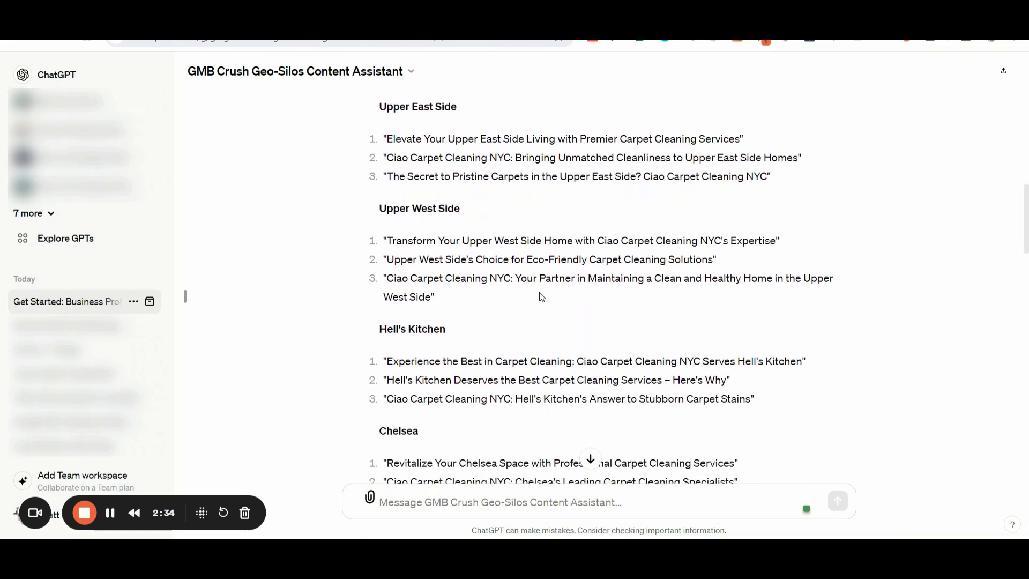
{"action": "scroll", "coordinate": [541, 292], "scroll_direction": "down", "scroll_amount": 3}
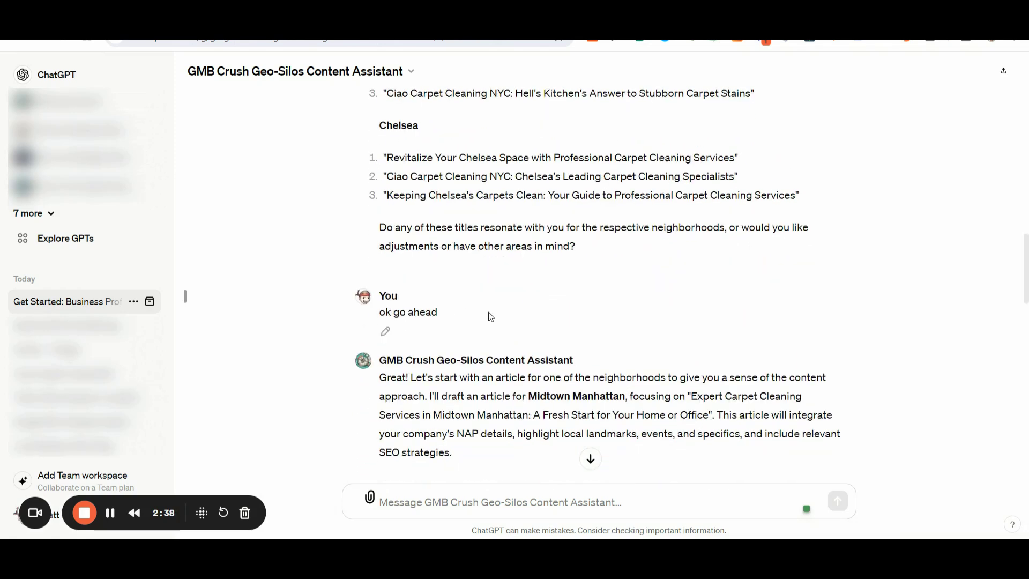
- Scroll further through the Midtown Manhattan carpet cleaning article draft
{"action": "scroll", "coordinate": [612, 306], "scroll_direction": "down", "scroll_amount": 1}
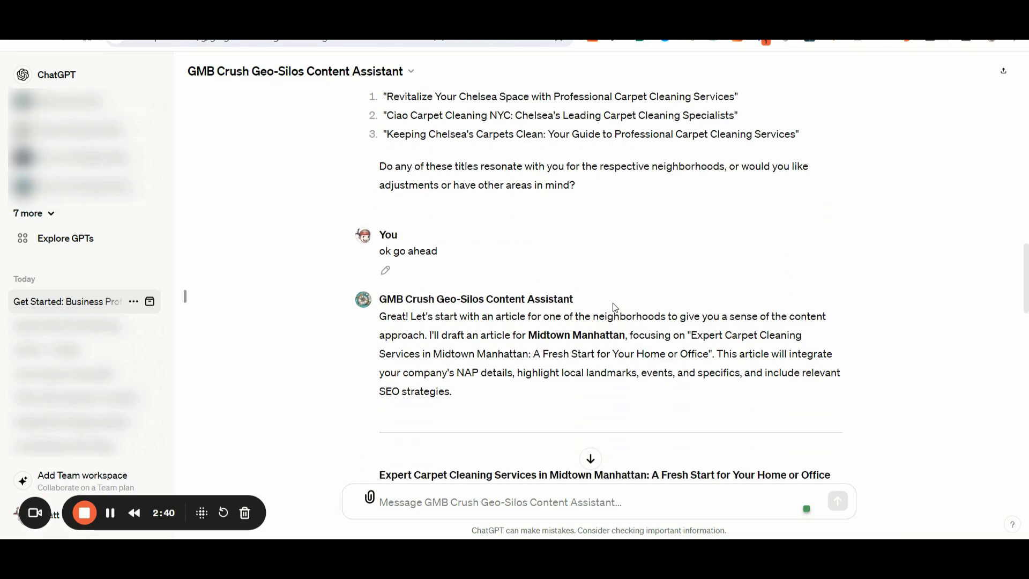
{"action": "scroll", "coordinate": [615, 306], "scroll_direction": "down", "scroll_amount": 2}
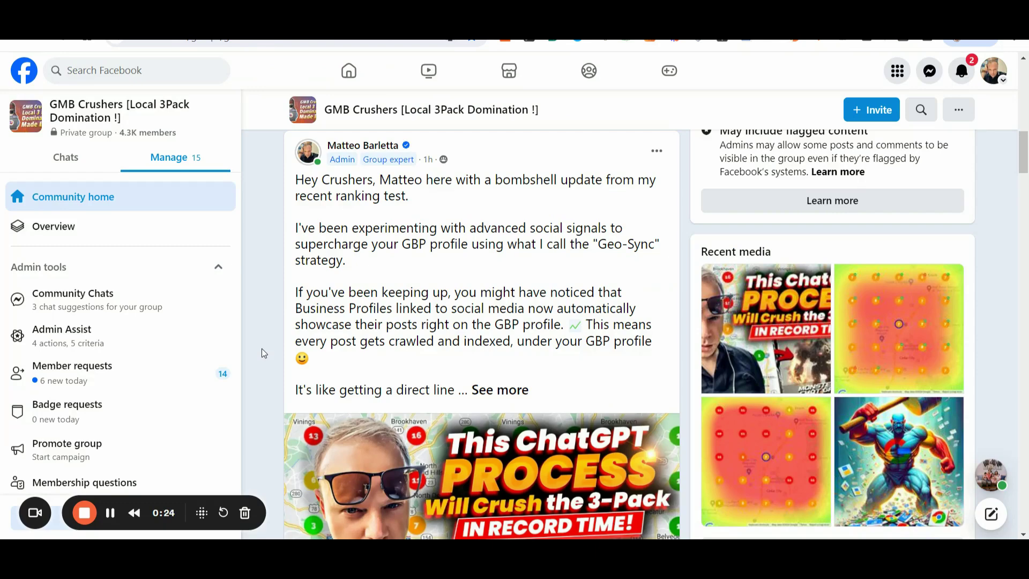
- Review the GMB Crush plans at $359.99, $849.99 and $1,399.99, each 20% off with a coupon
{"action": "key", "text": "ctrl+Tab"}
{"action": "scroll", "coordinate": [84, 250], "scroll_direction": "up", "scroll_amount": 2}
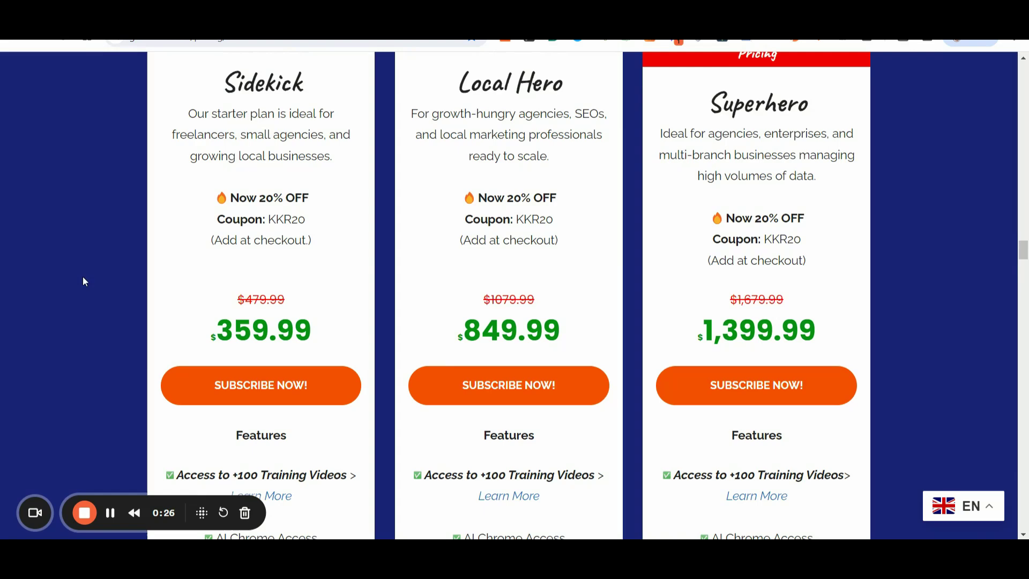
{"action": "scroll", "coordinate": [83, 262], "scroll_direction": "down", "scroll_amount": 1}
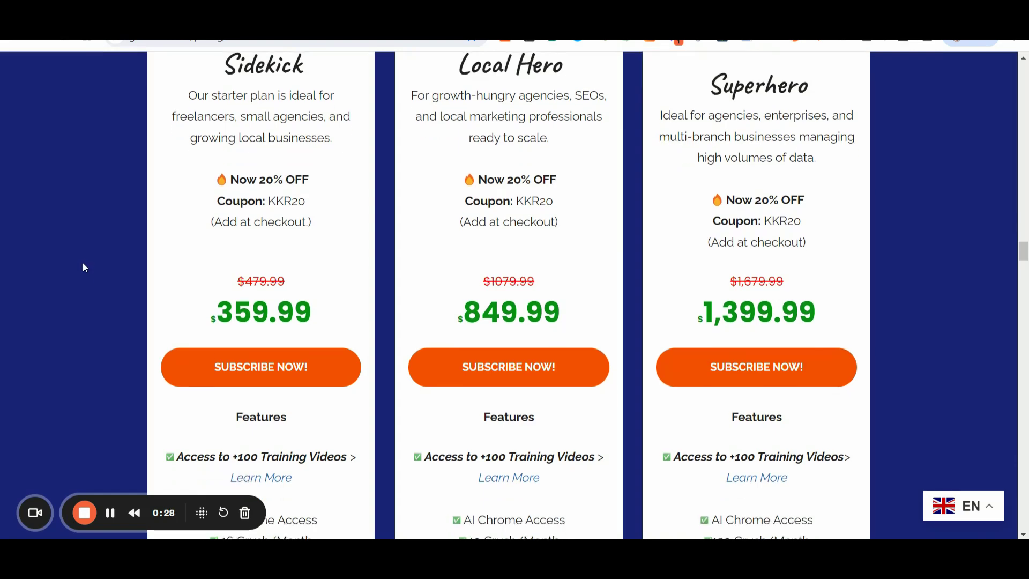
{"action": "scroll", "coordinate": [83, 262], "scroll_direction": "up", "scroll_amount": 2}
{"action": "scroll", "coordinate": [48, 328], "scroll_direction": "up", "scroll_amount": 5}
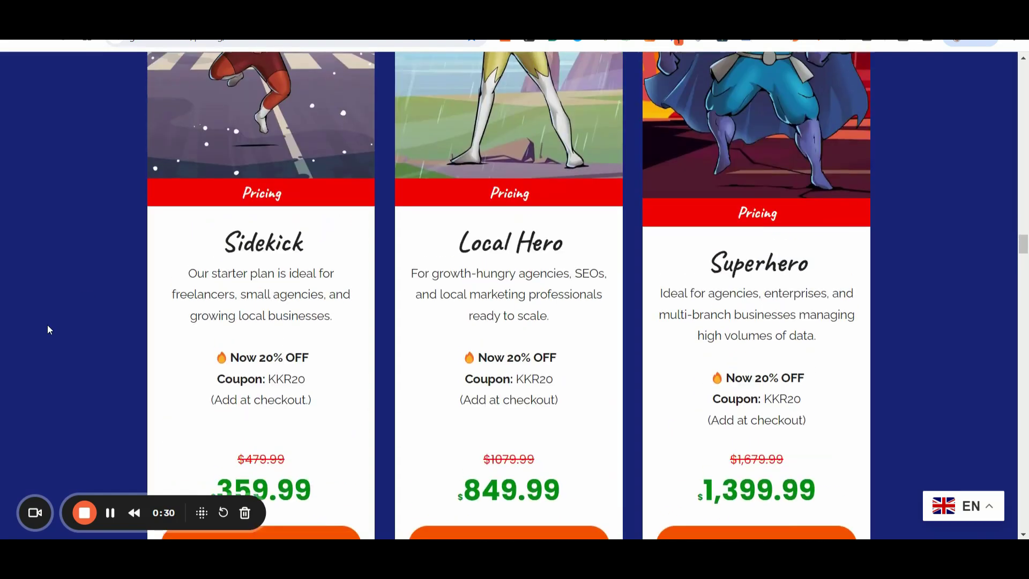
{"action": "scroll", "coordinate": [48, 328], "scroll_direction": "down", "scroll_amount": 3}
{"action": "scroll", "coordinate": [48, 330], "scroll_direction": "down", "scroll_amount": 5}
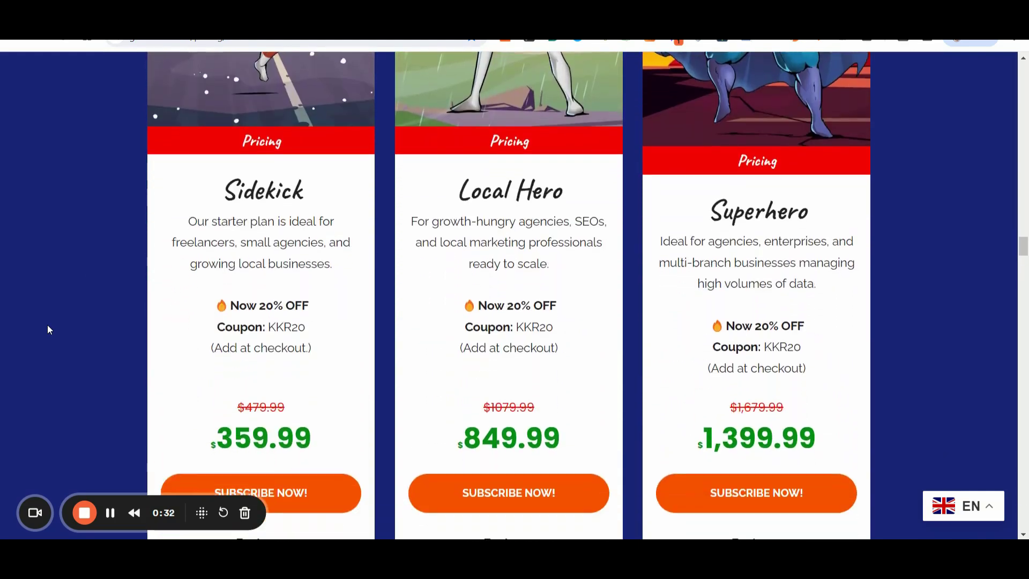
{"action": "scroll", "coordinate": [48, 330], "scroll_direction": "up", "scroll_amount": 2}
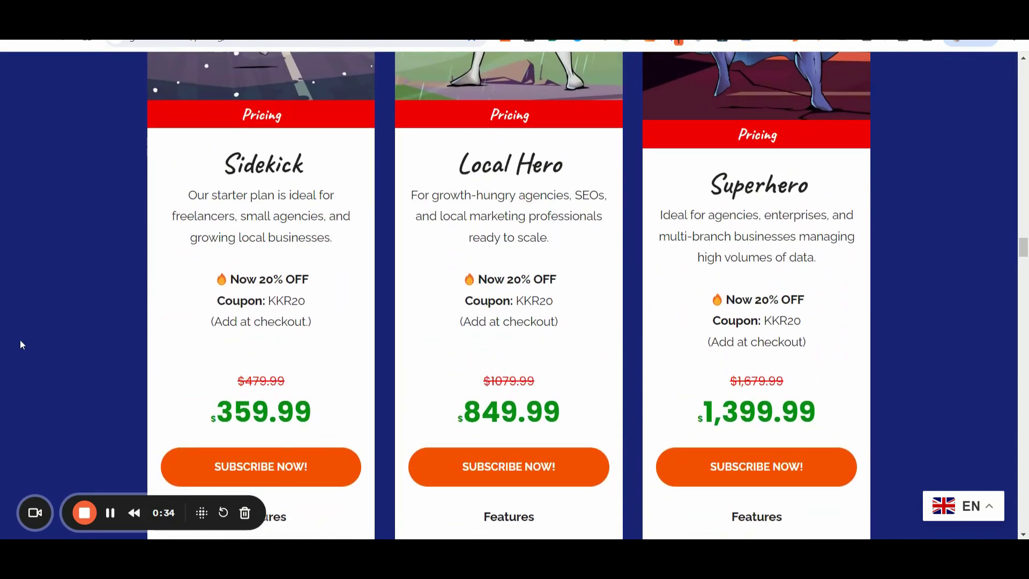
{"action": "scroll", "coordinate": [20, 345], "scroll_direction": "down", "scroll_amount": 3}
{"action": "scroll", "coordinate": [20, 341], "scroll_direction": "down", "scroll_amount": 1}
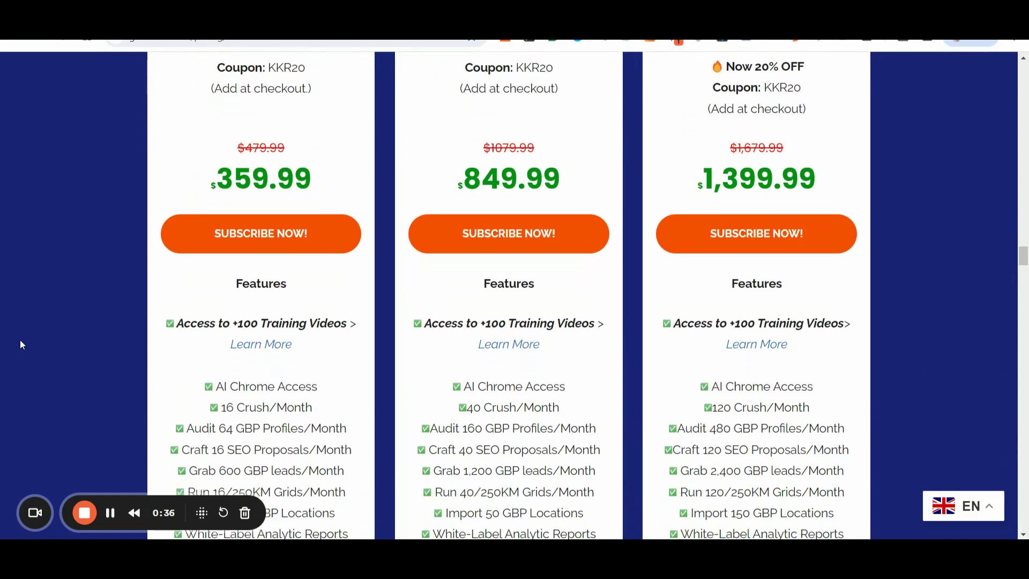
{"action": "scroll", "coordinate": [21, 354], "scroll_direction": "up", "scroll_amount": 1}
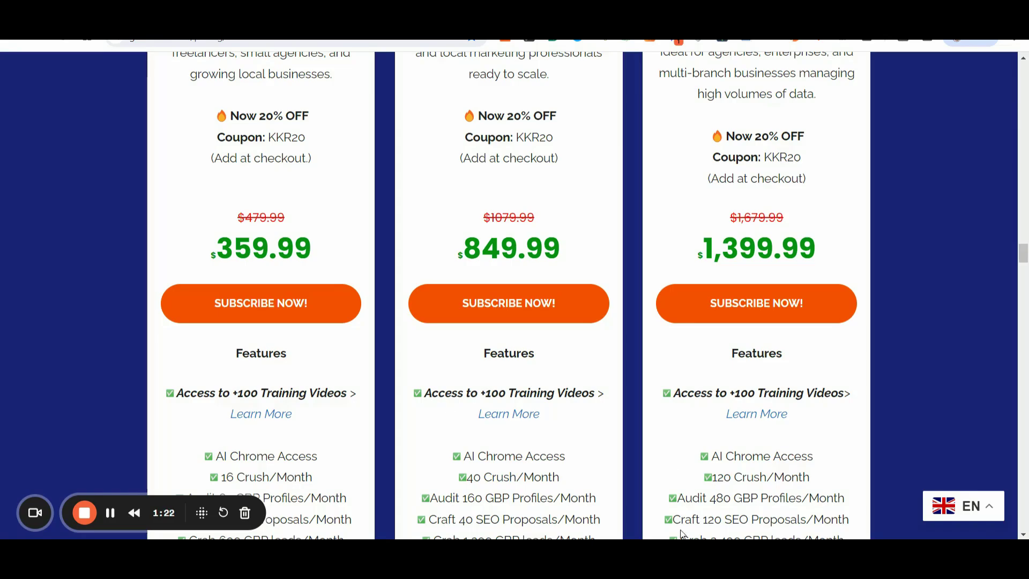
- Return to the GMB Crush profile bonus page in Edge
{"action": "mouse_move", "coordinate": [649, 563]}
{"action": "left_click", "coordinate": [648, 488]}
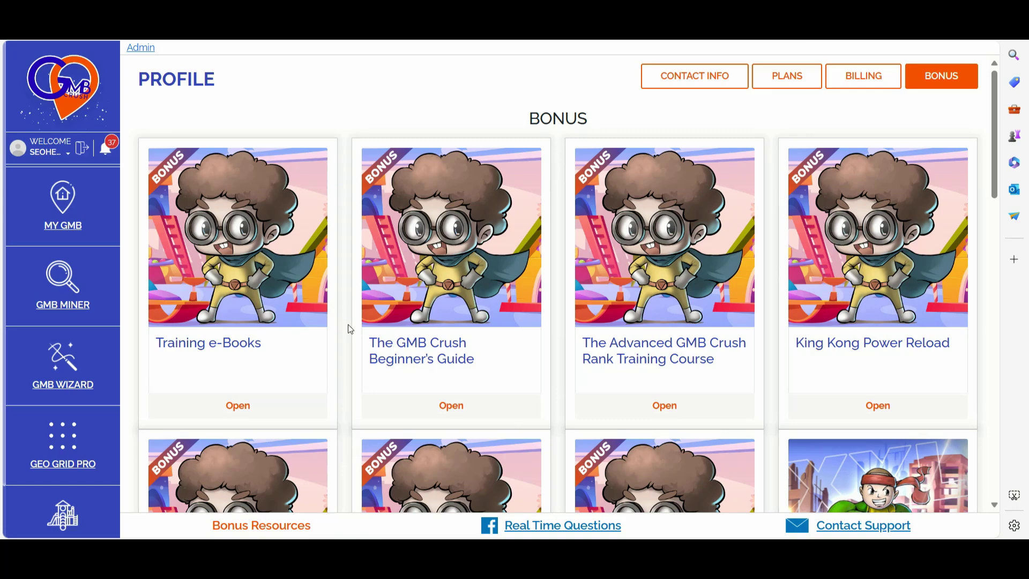
{"action": "scroll", "coordinate": [632, 294], "scroll_direction": "down", "scroll_amount": 4}
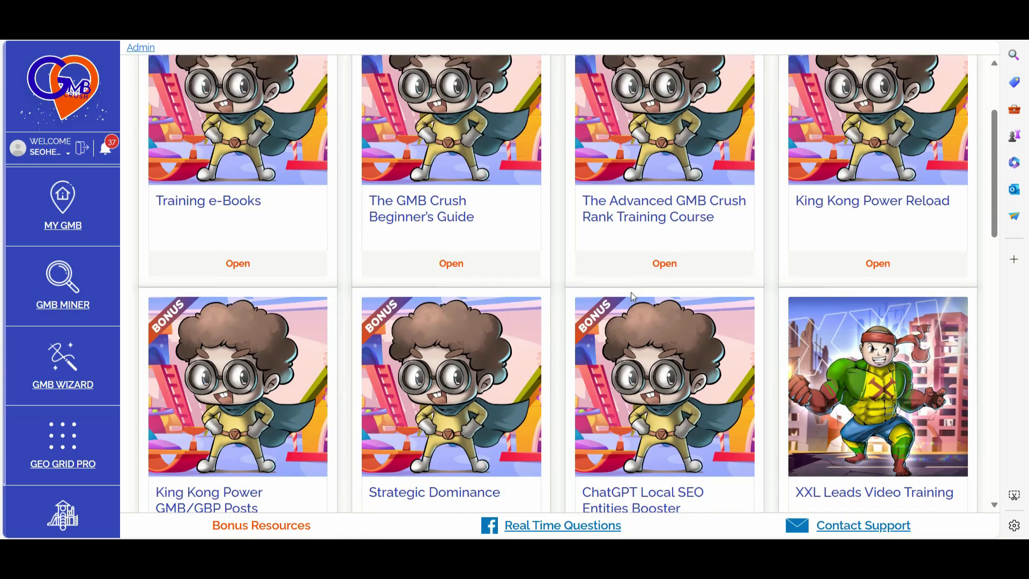
{"action": "scroll", "coordinate": [631, 292], "scroll_direction": "up", "scroll_amount": 3}
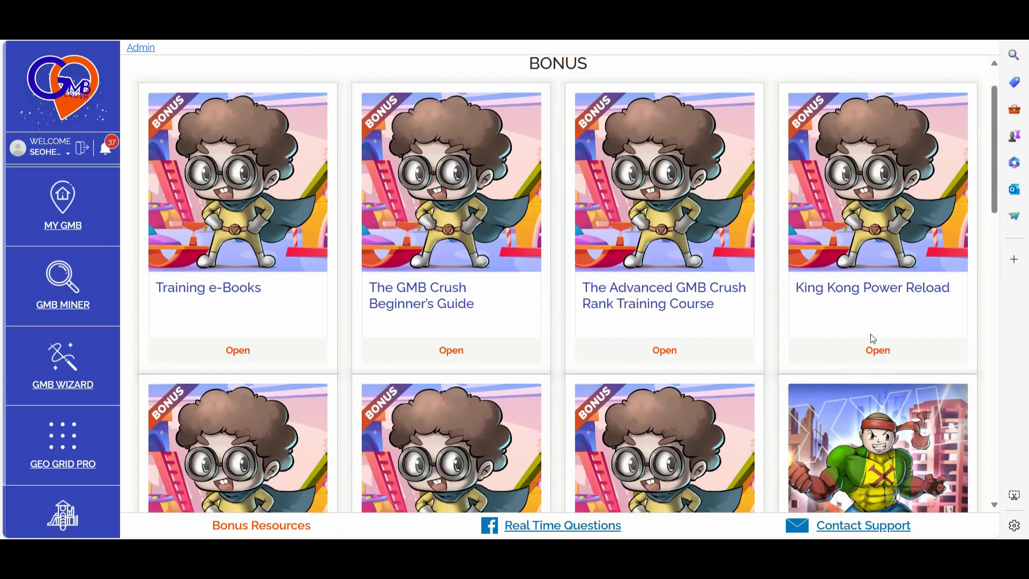
- Open King Kong Power Reload and scroll through the numbered GBP post videos
{"action": "left_click", "coordinate": [878, 352]}
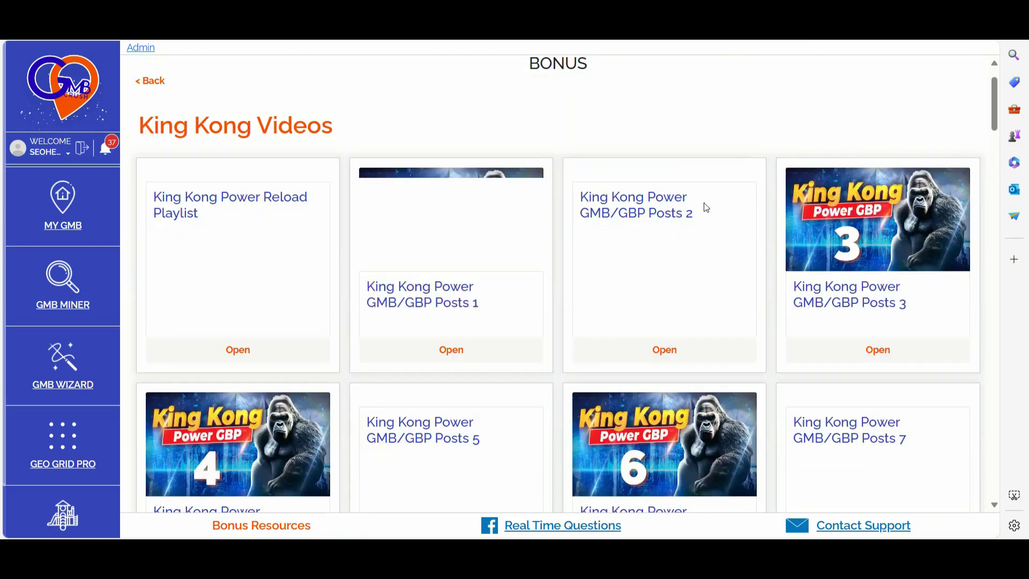
{"action": "scroll", "coordinate": [704, 207], "scroll_direction": "down", "scroll_amount": 5}
{"action": "scroll", "coordinate": [707, 208], "scroll_direction": "down", "scroll_amount": 15}
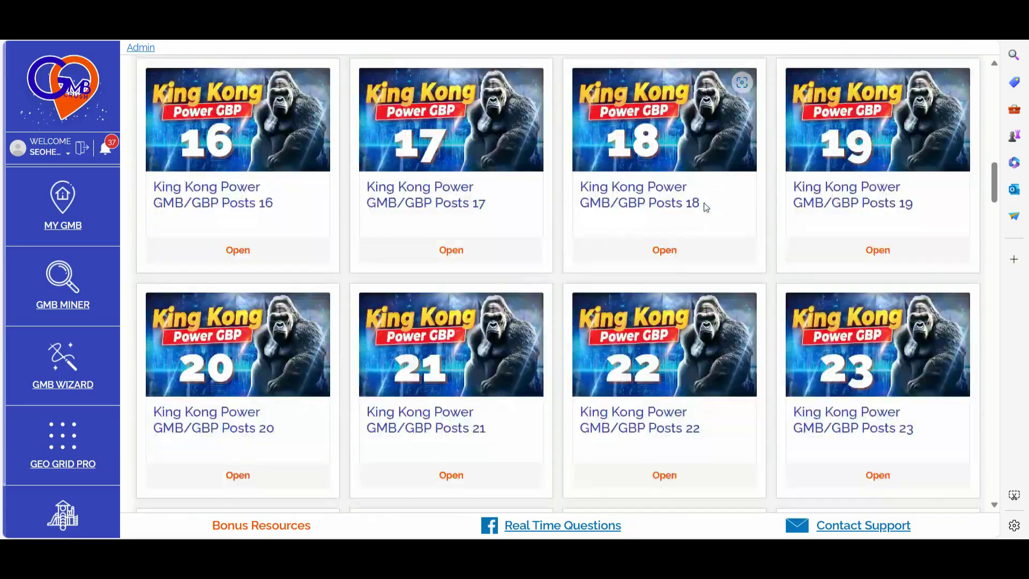
{"action": "scroll", "coordinate": [707, 208], "scroll_direction": "down", "scroll_amount": 20}
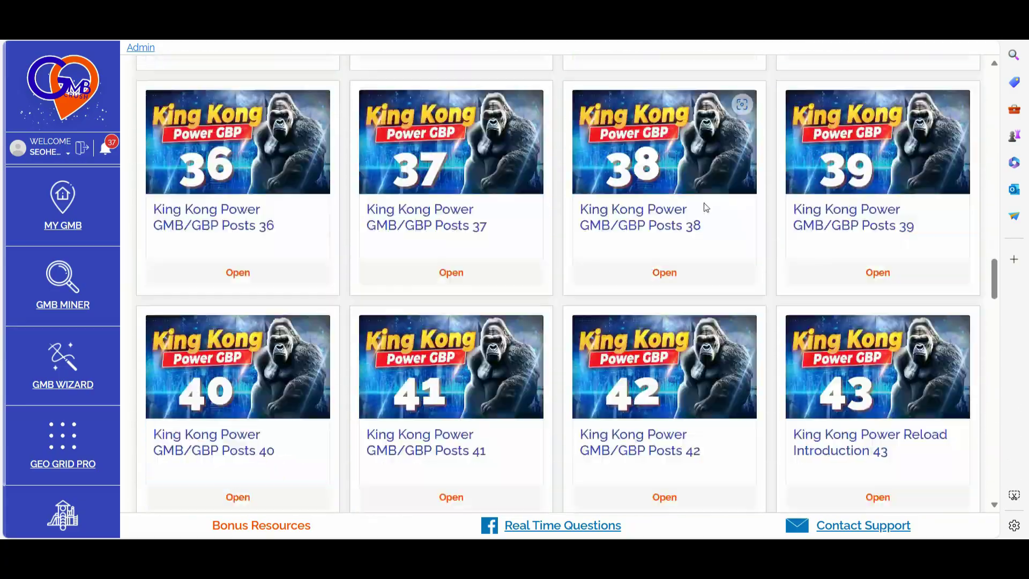
{"action": "scroll", "coordinate": [705, 207], "scroll_direction": "down", "scroll_amount": 20}
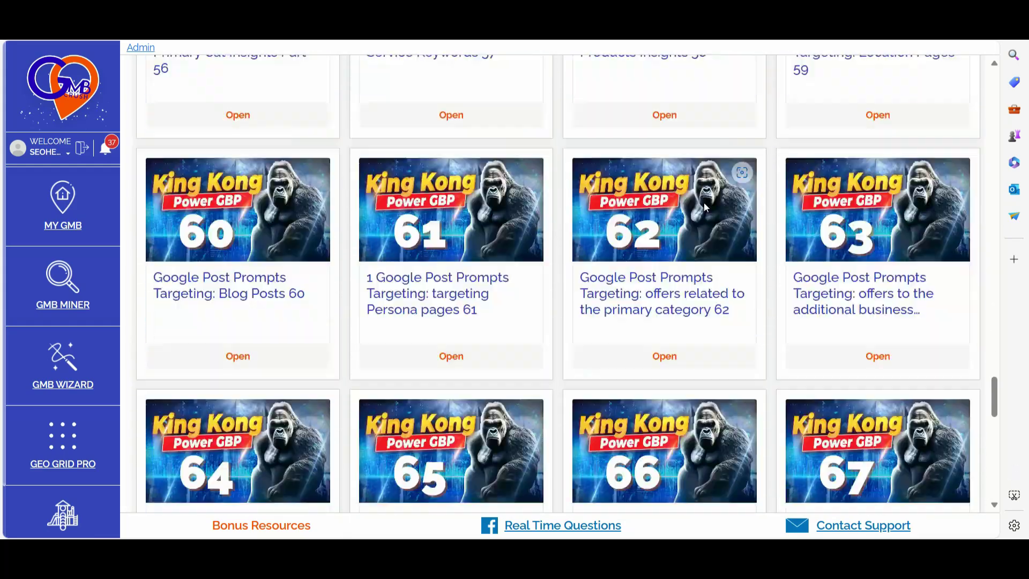